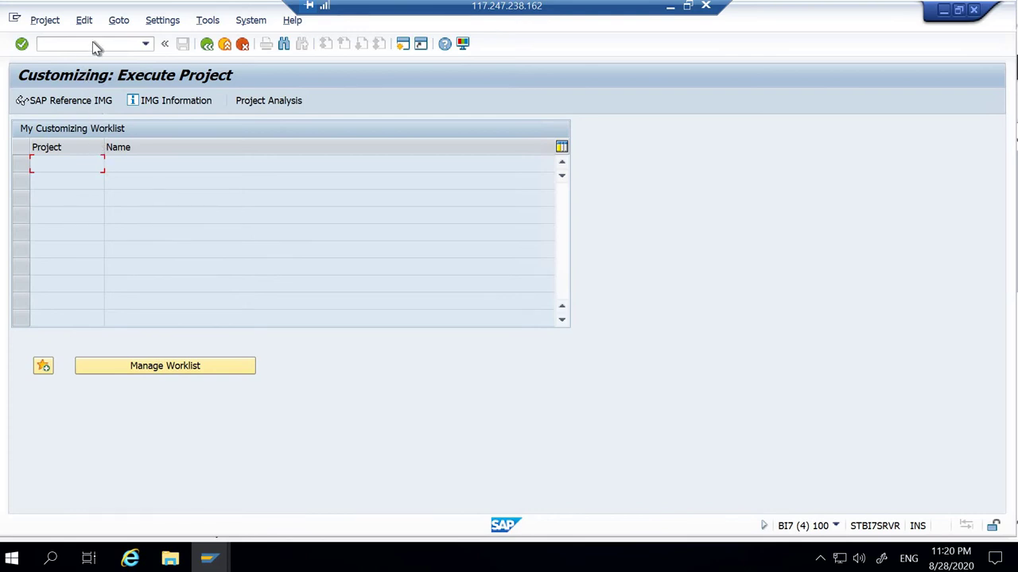
From the SAP Reference IMG, open Maintain MSMP Workflows under Governance, Risk and Compliance > Access Control > Workflow for Access Control, with its browser window maximized
left_click(75, 103)
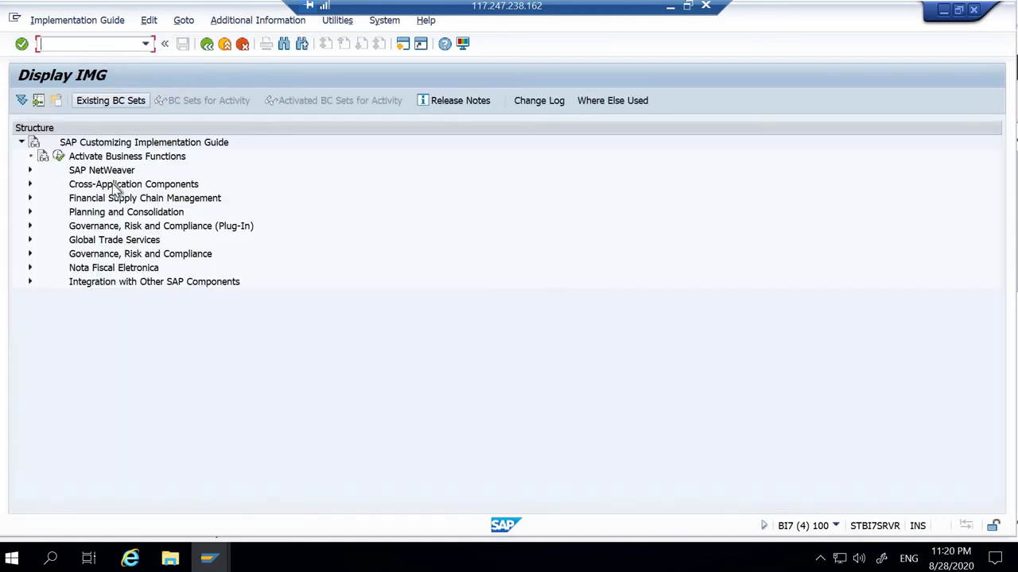
left_click(30, 255)
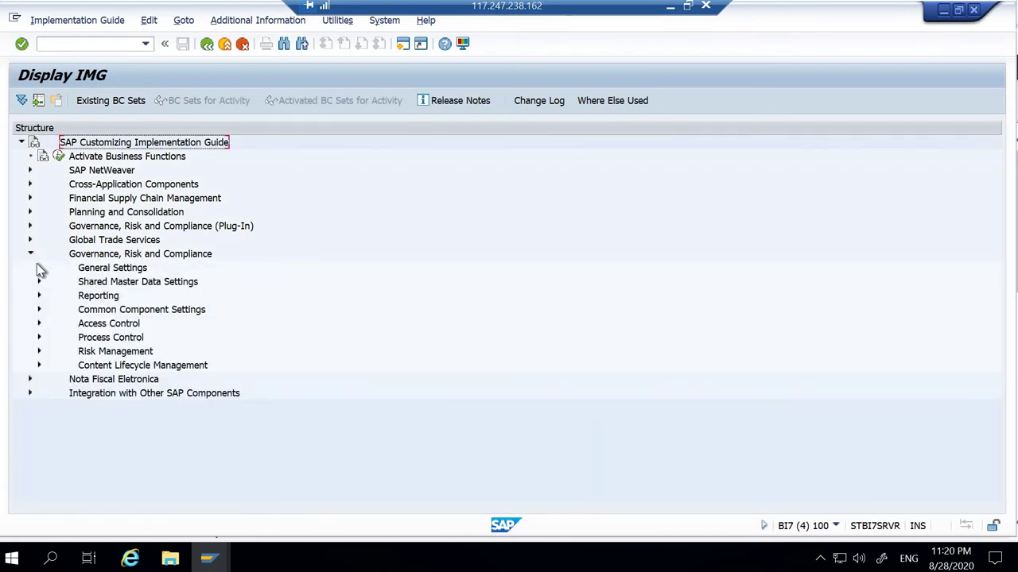
left_click(39, 324)
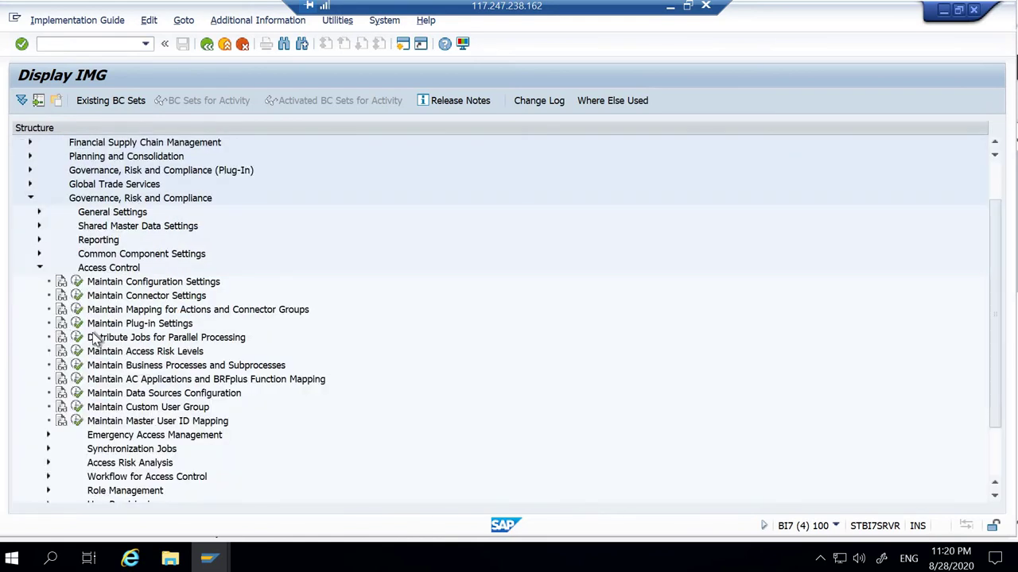
scroll(86, 384, "down", 1)
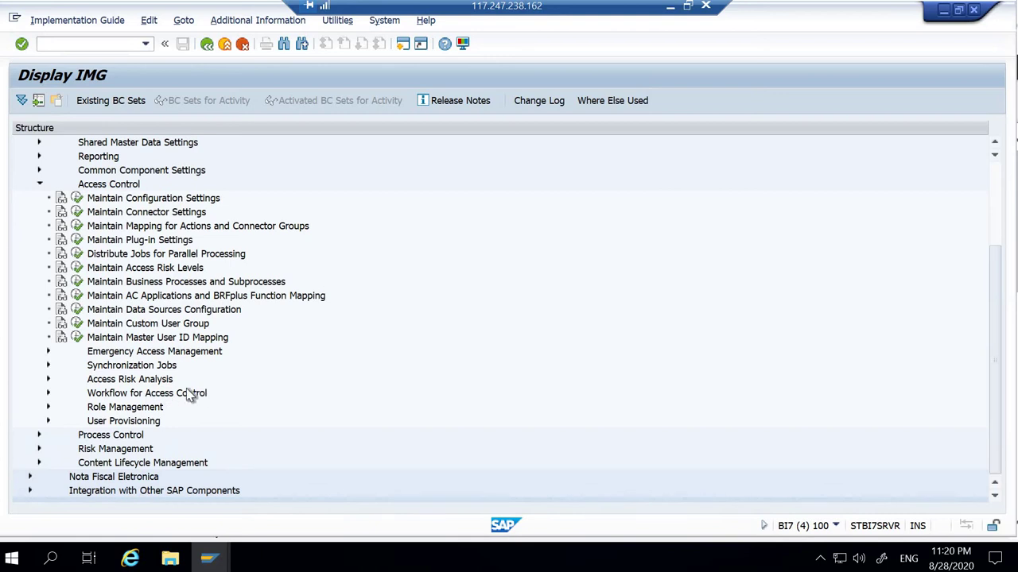
left_click(48, 393)
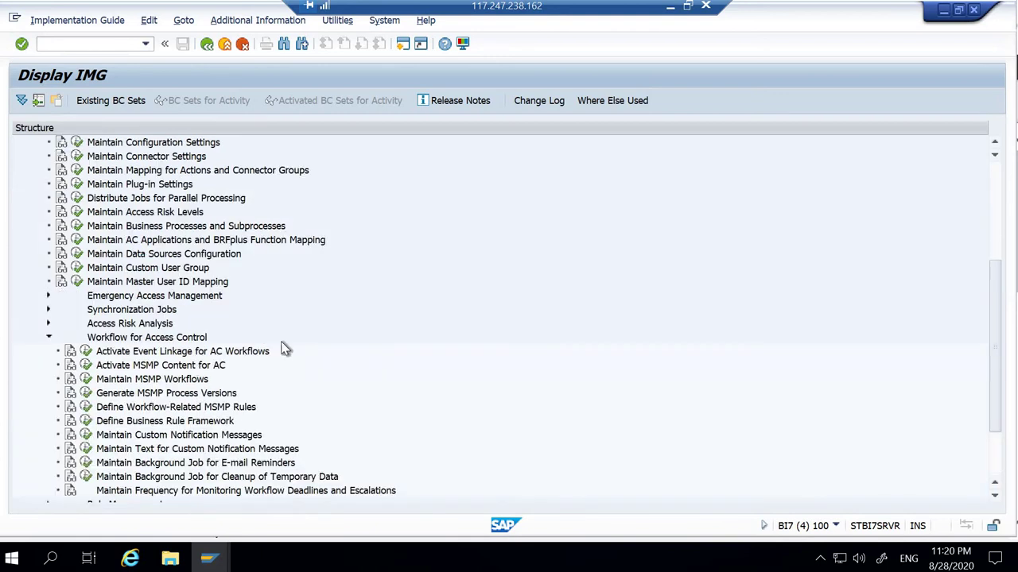
scroll(284, 348, "down", 3)
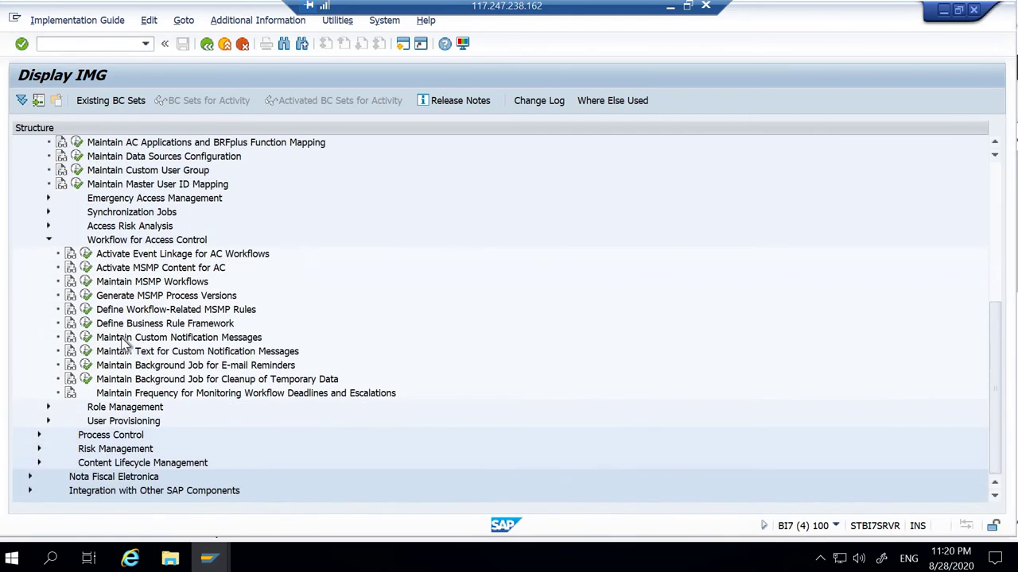
left_click(86, 284)
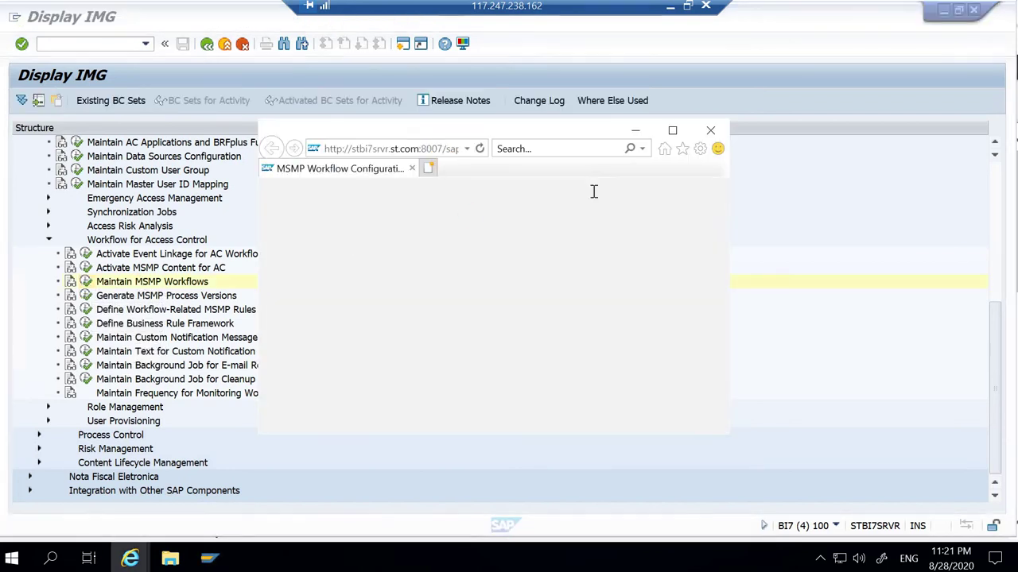
left_click(672, 131)
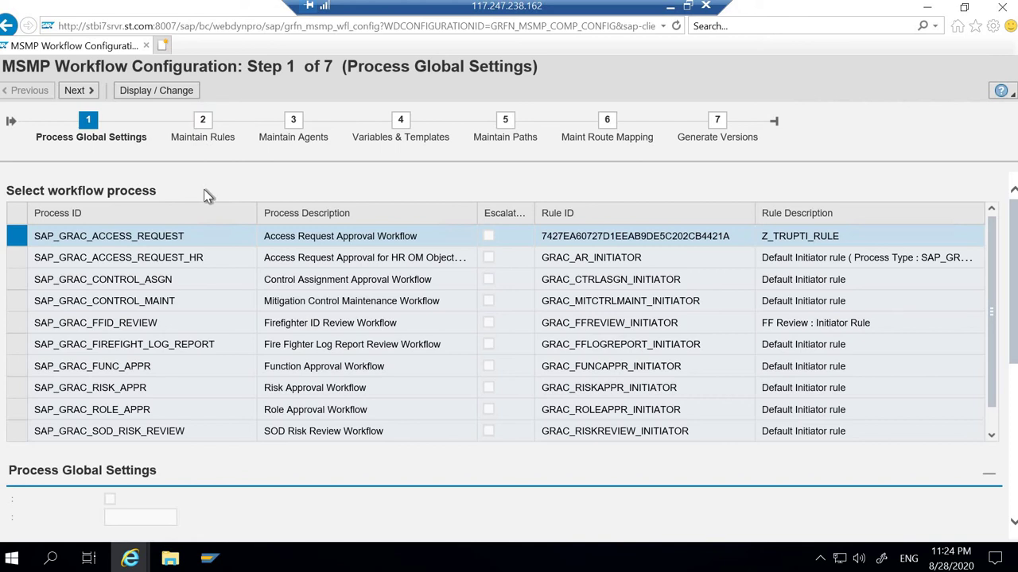
Switch the Access Request Approval Workflow configuration to change mode and go to its Maintain Rules stage
left_click(204, 139)
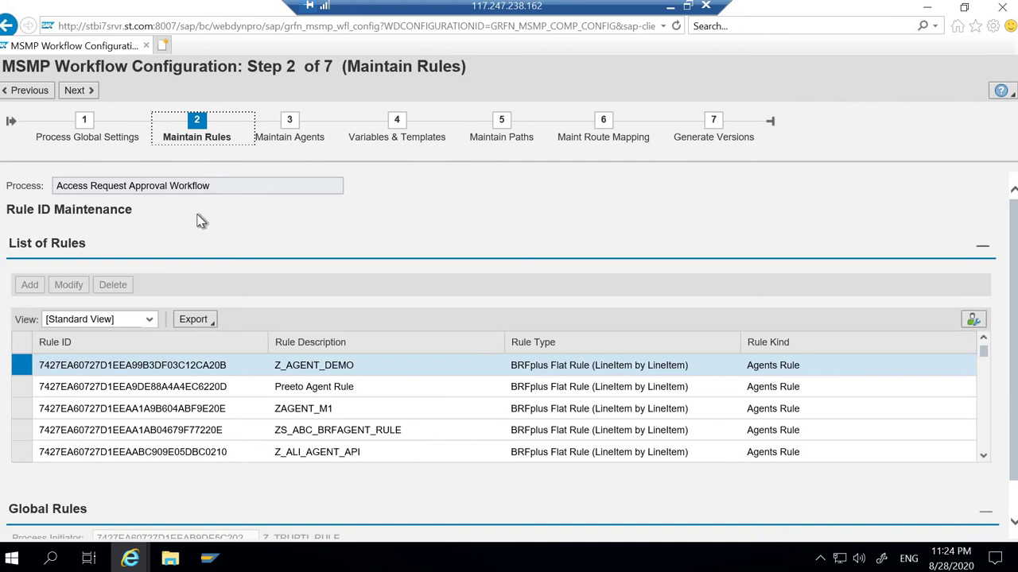
scroll(201, 222, "down", 1)
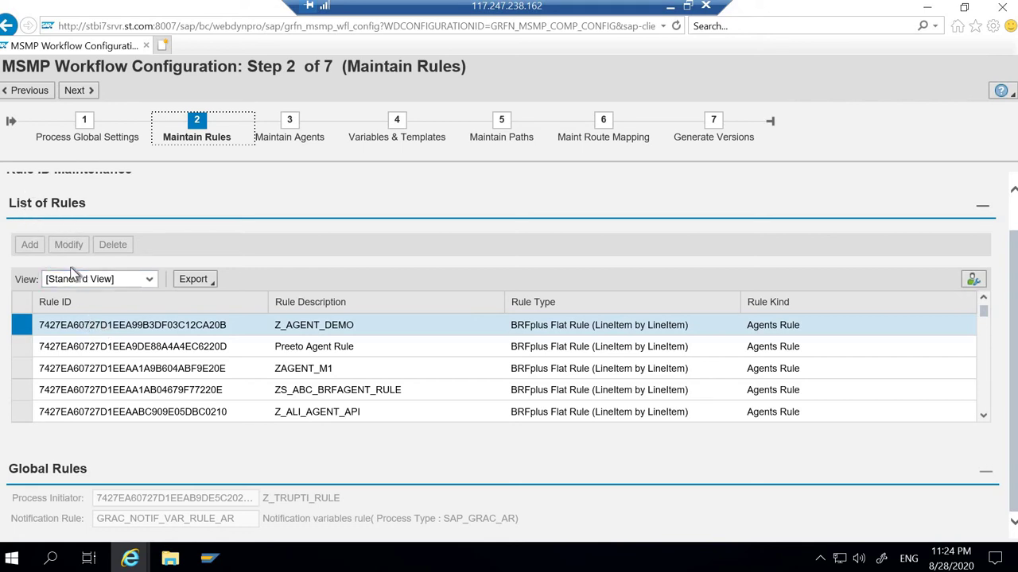
left_click(32, 96)
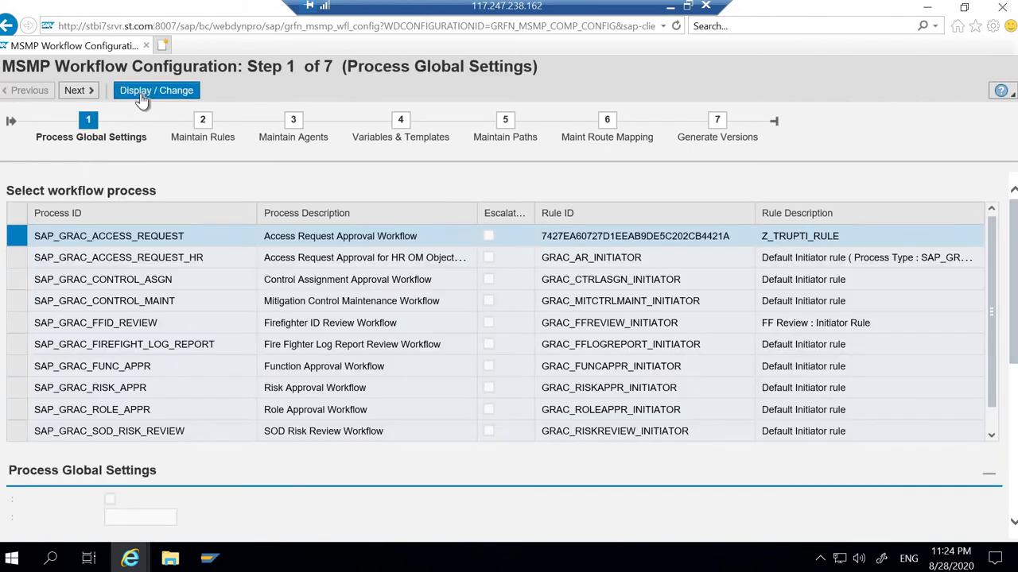
left_click(78, 90)
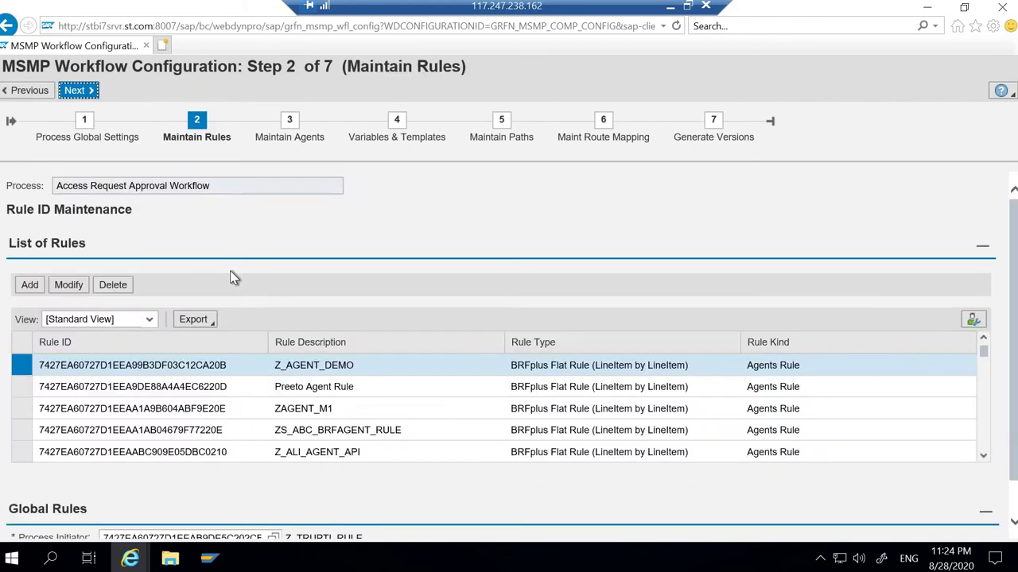
scroll(223, 282, "down", 1)
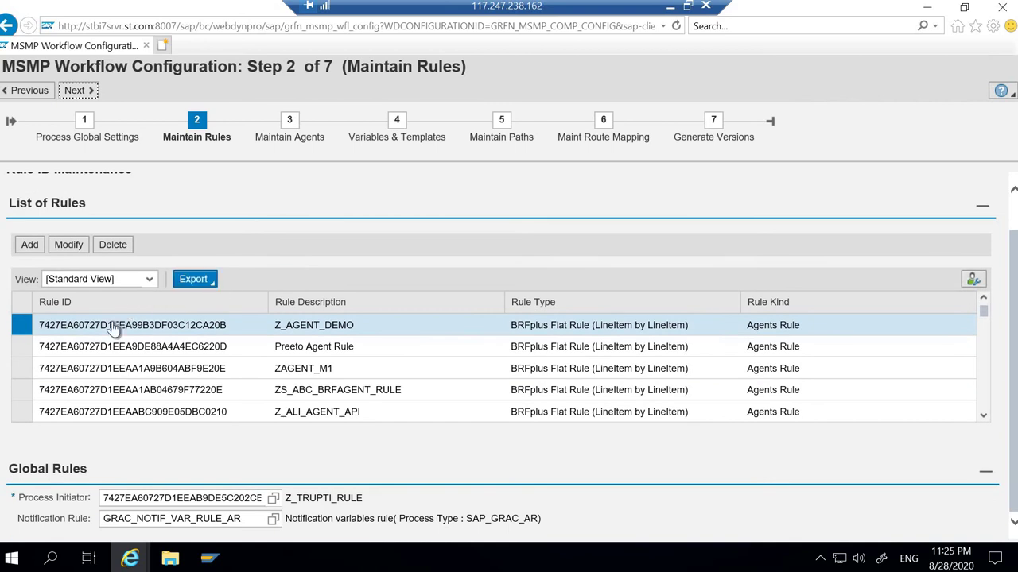
Open the Z_AGENT_DEMO rule for modification, review its description, type and kind, and cancel without saving
left_click(68, 247)
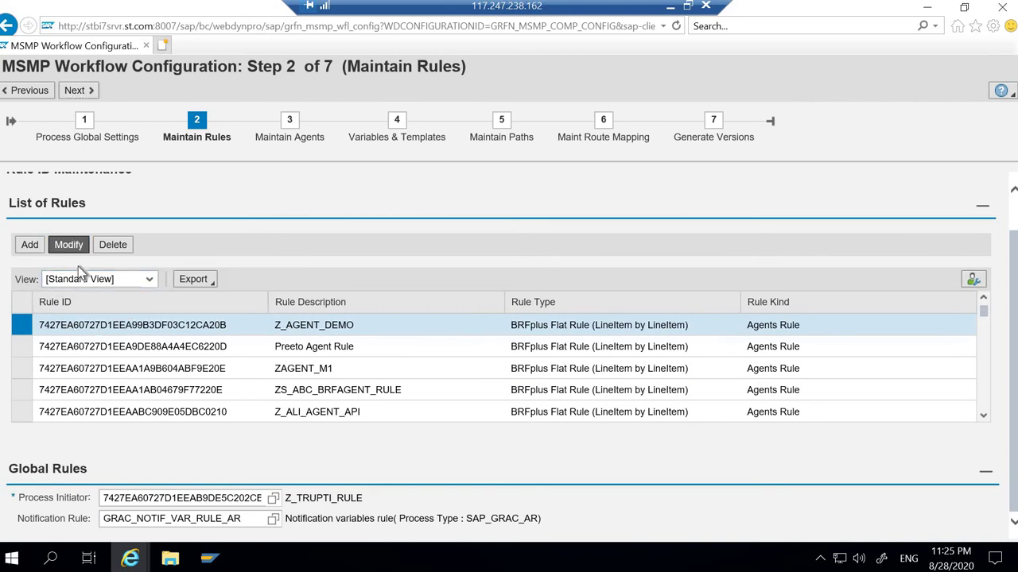
scroll(186, 436, "down", 3)
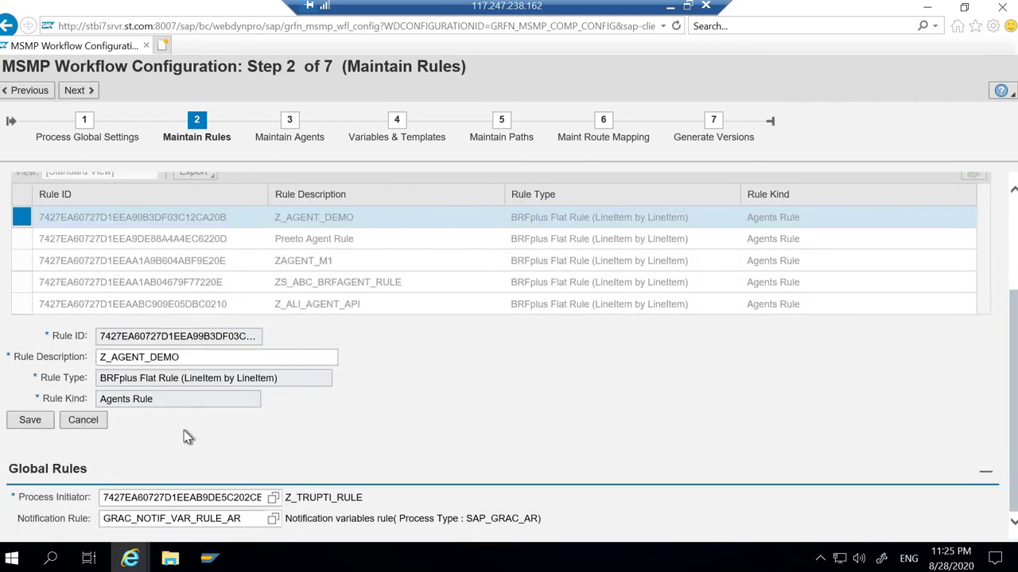
scroll(66, 326, "up", 3)
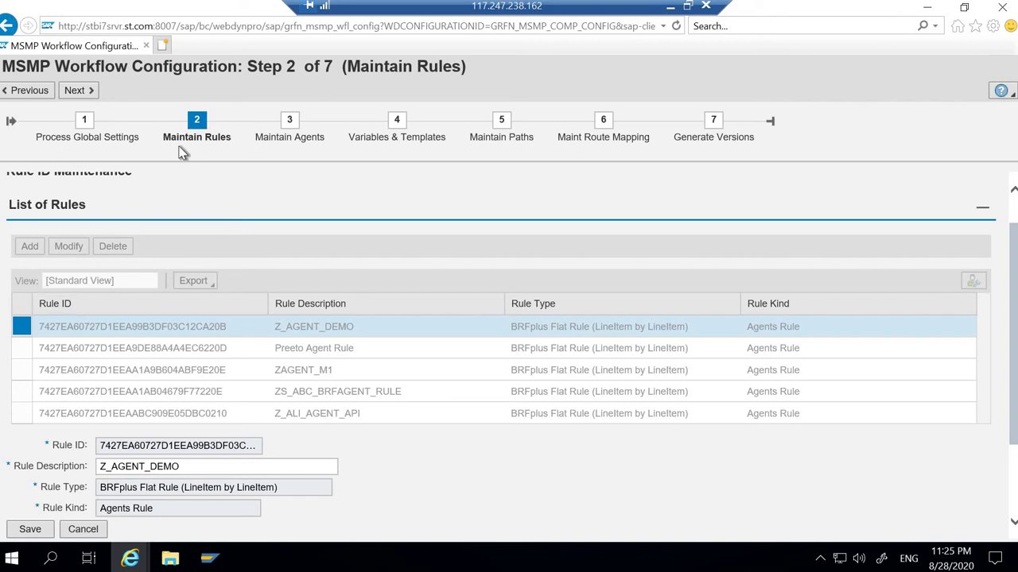
left_click(35, 92)
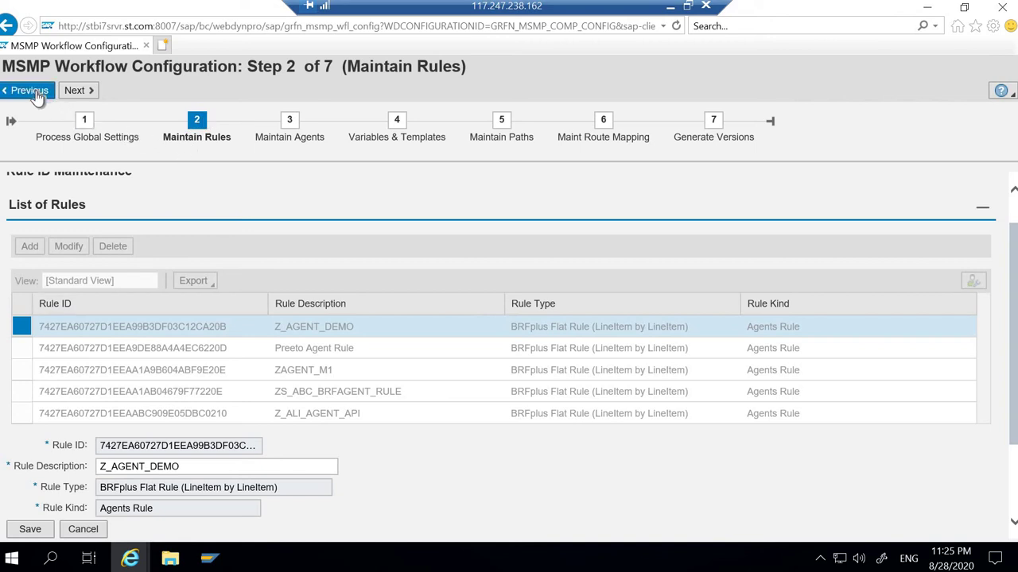
left_click(86, 530)
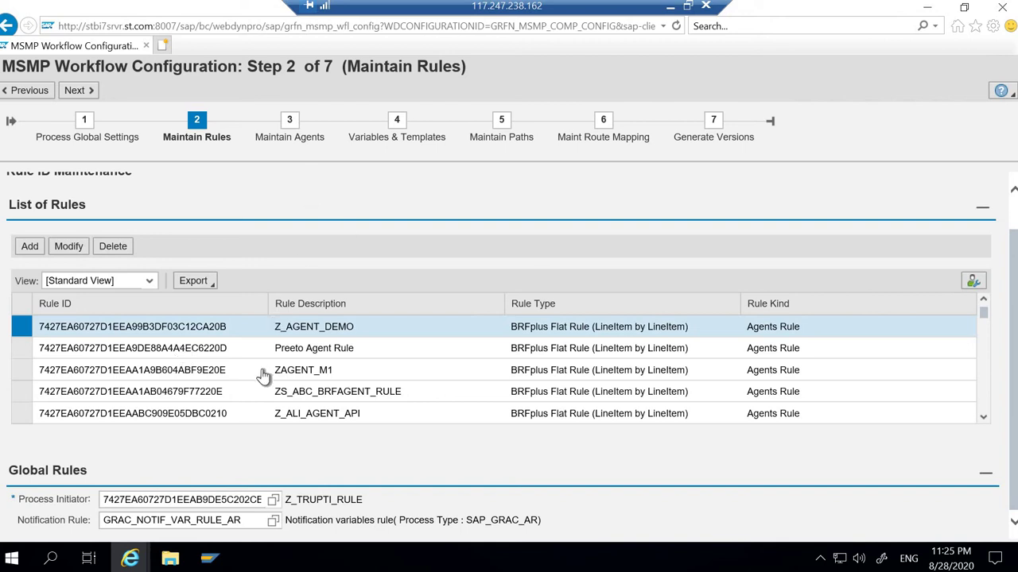
Look through the list of rules and check the process initiator under the global rules
scroll(258, 384, "down", 1)
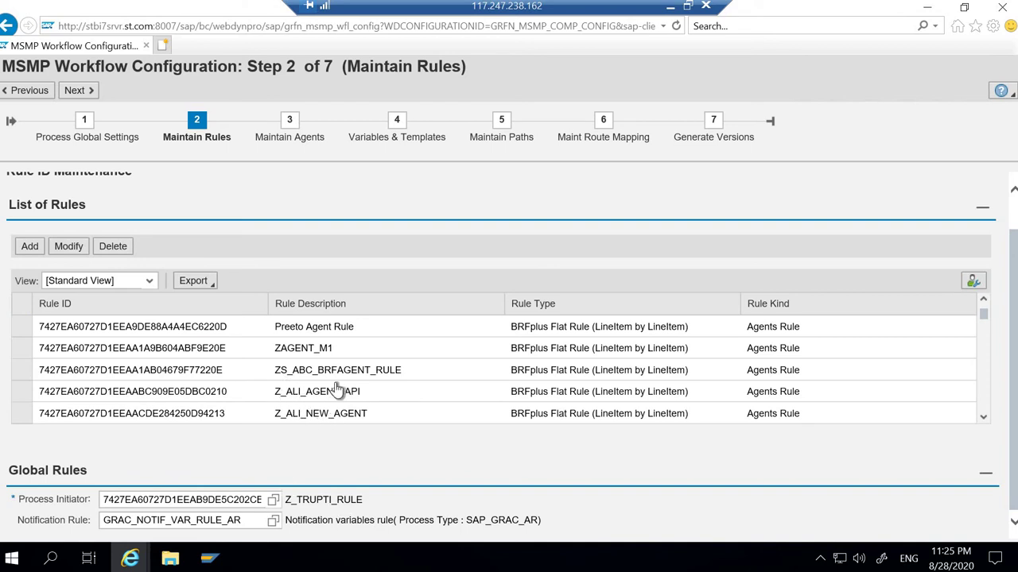
scroll(338, 390, "down", 2)
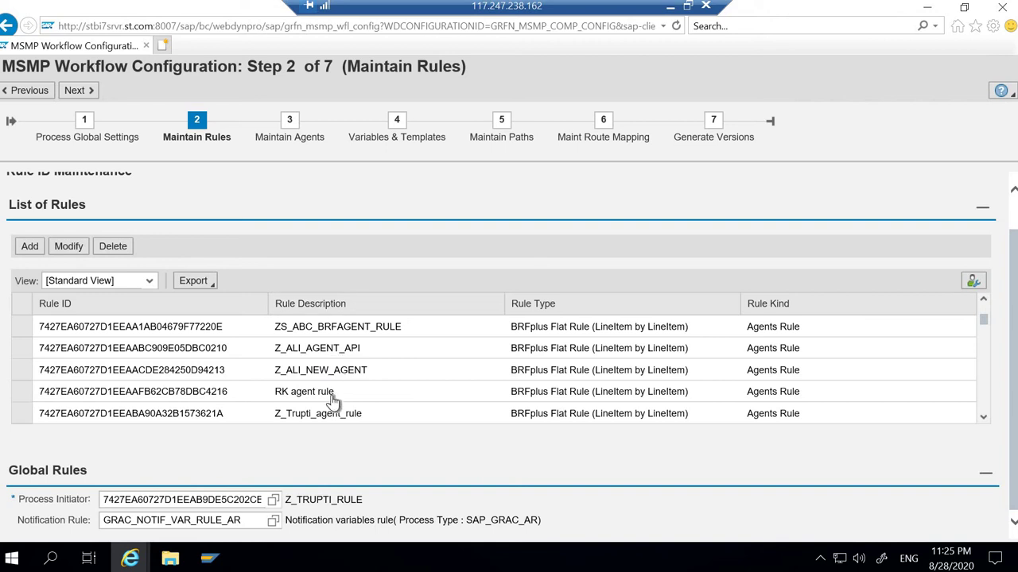
scroll(334, 395, "down", 5)
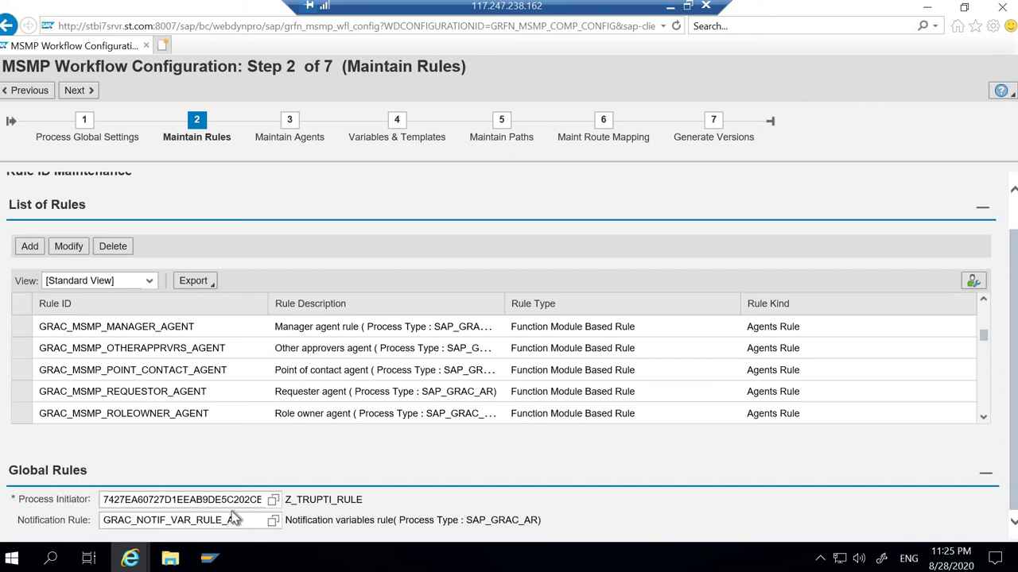
left_click(141, 501)
Go to the Maintain Agents stage and open the agent ZAGENT1 for modification
left_click(79, 91)
left_click(86, 92)
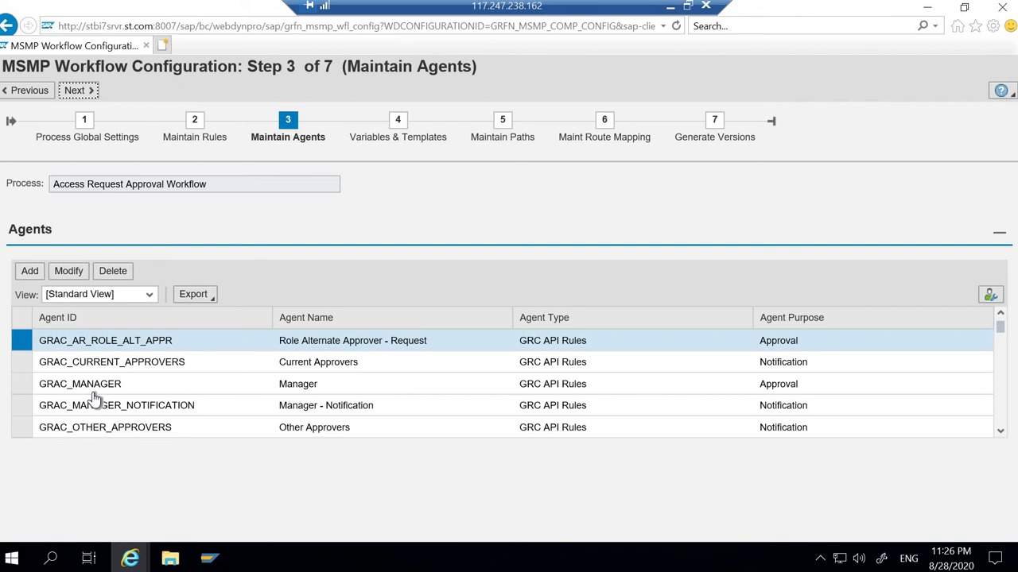
scroll(94, 401, "down", 5)
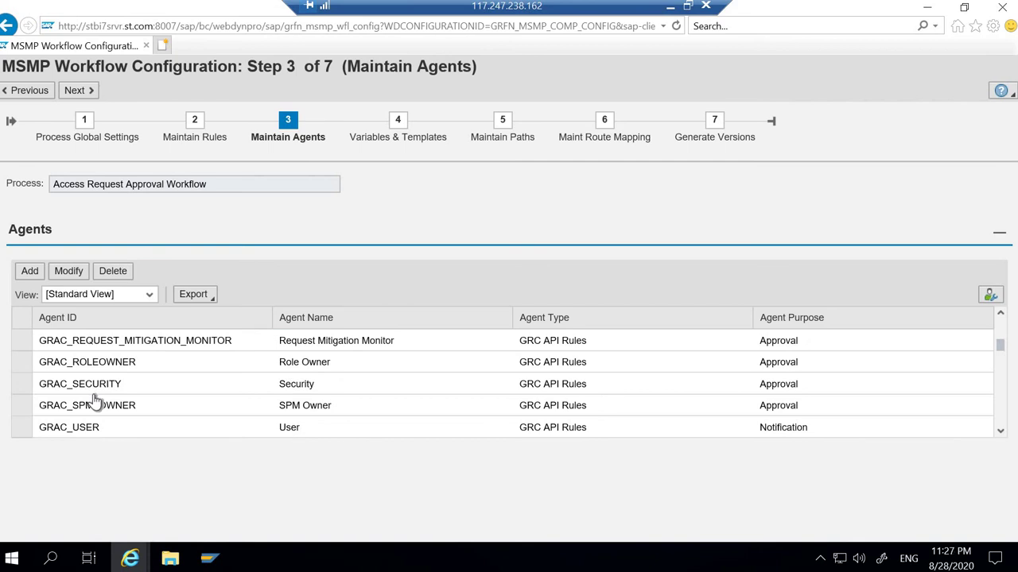
scroll(94, 401, "down", 2)
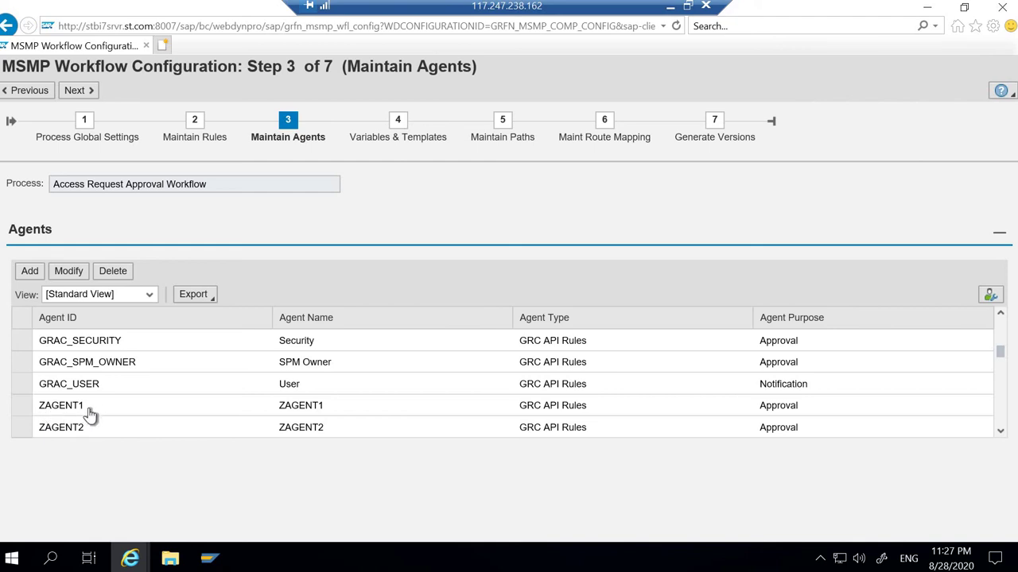
left_click(29, 272)
left_click(27, 407)
left_click(70, 273)
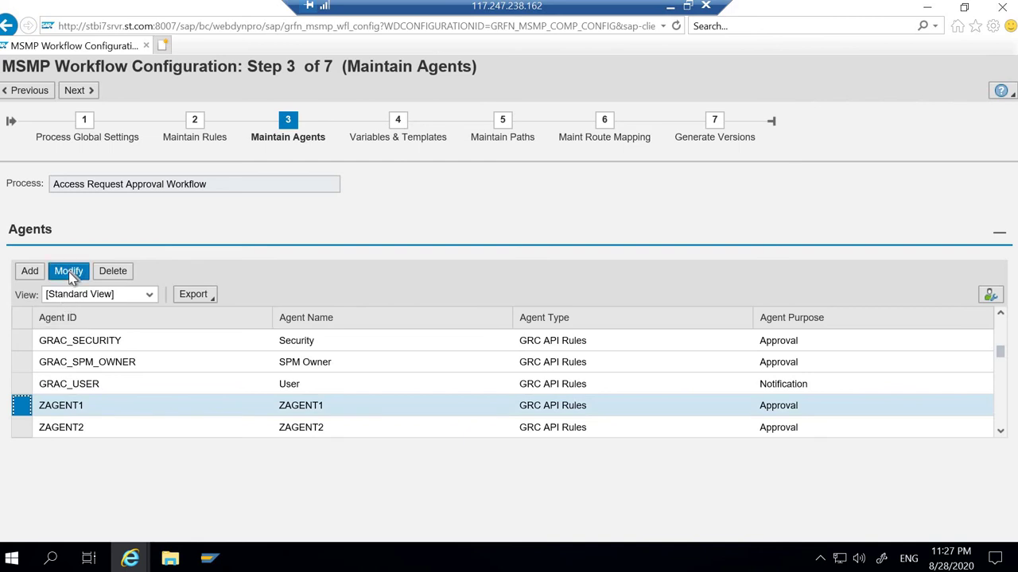
scroll(504, 440, "down", 2)
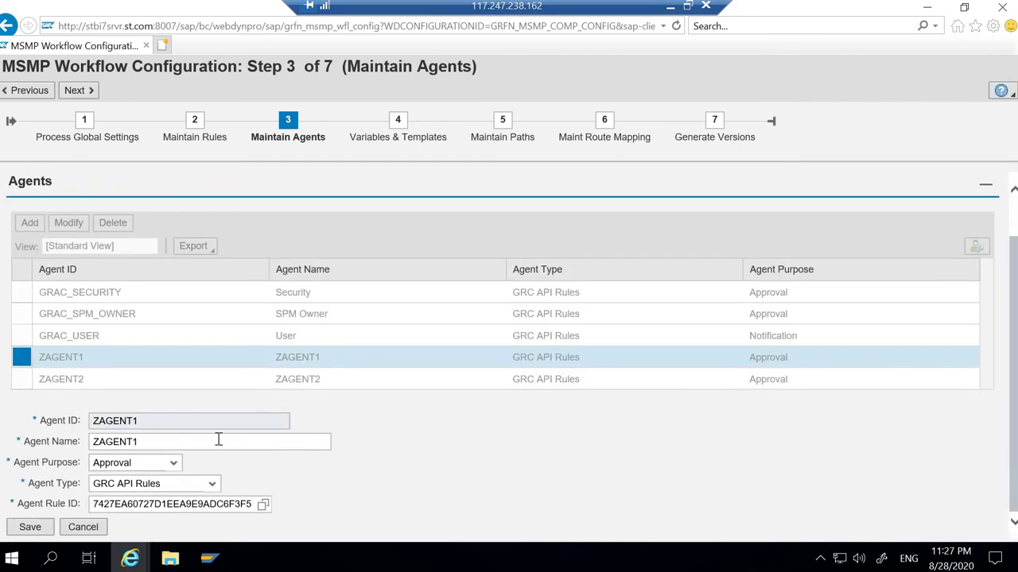
Review ZAGENT1's agent ID, name and the available agent type options
left_click(159, 442)
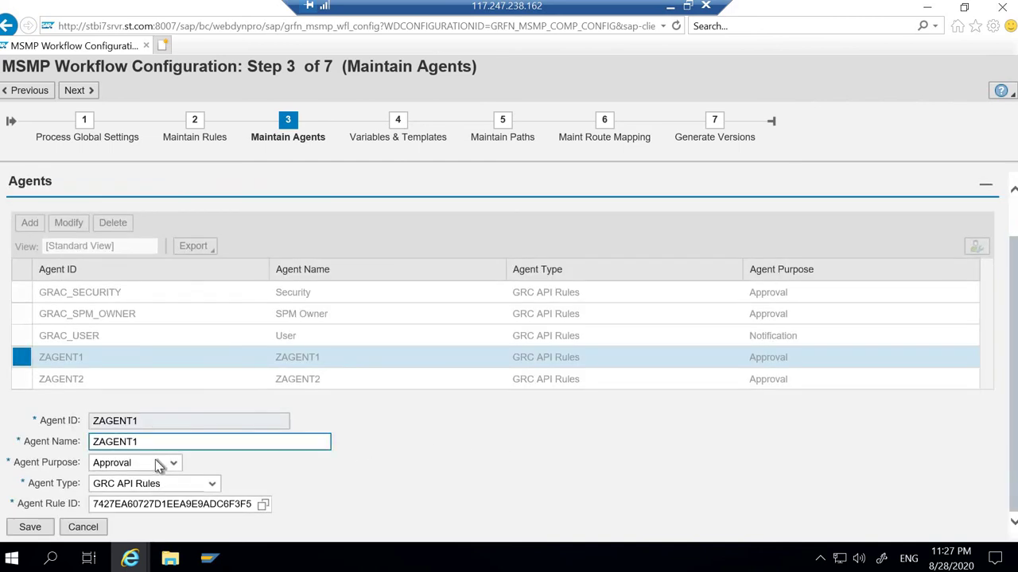
double_click(140, 420)
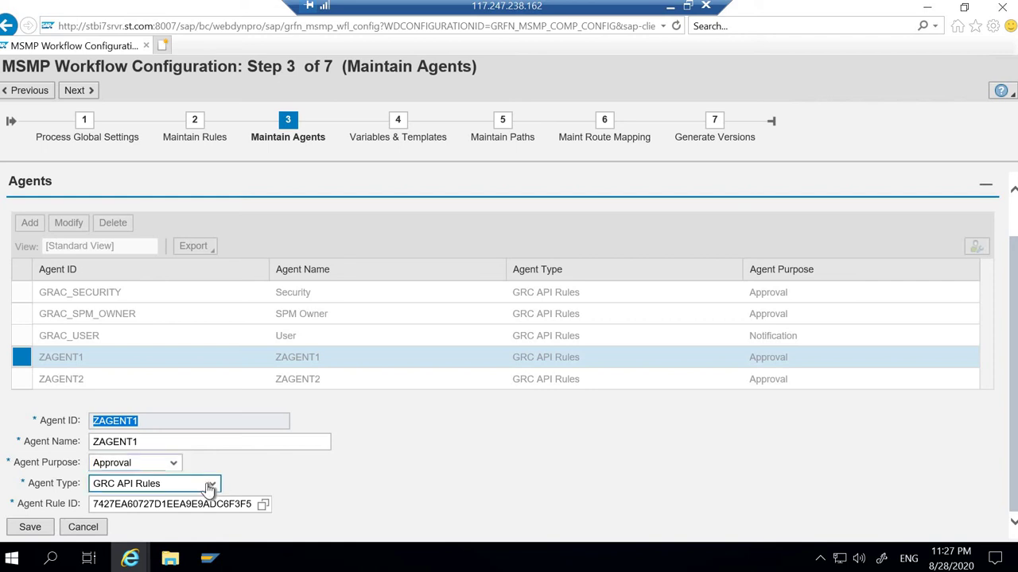
left_click(209, 488)
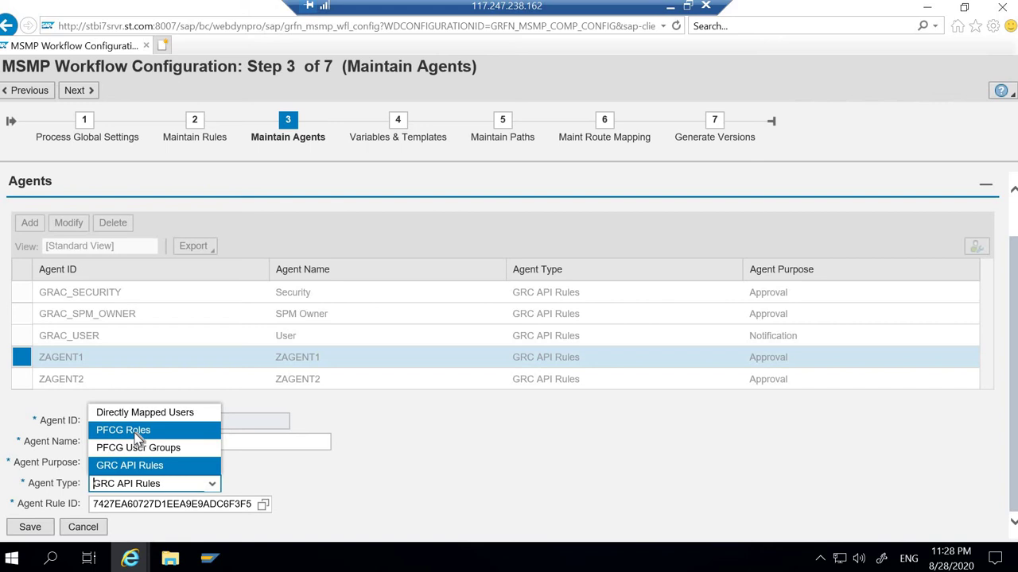
left_click(286, 440)
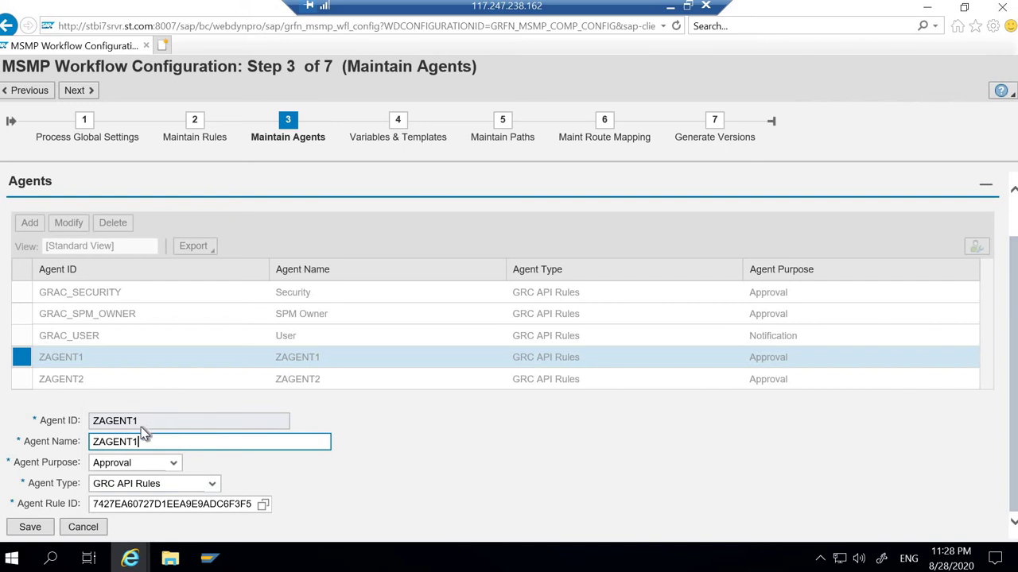
left_click_drag(87, 421, 137, 422)
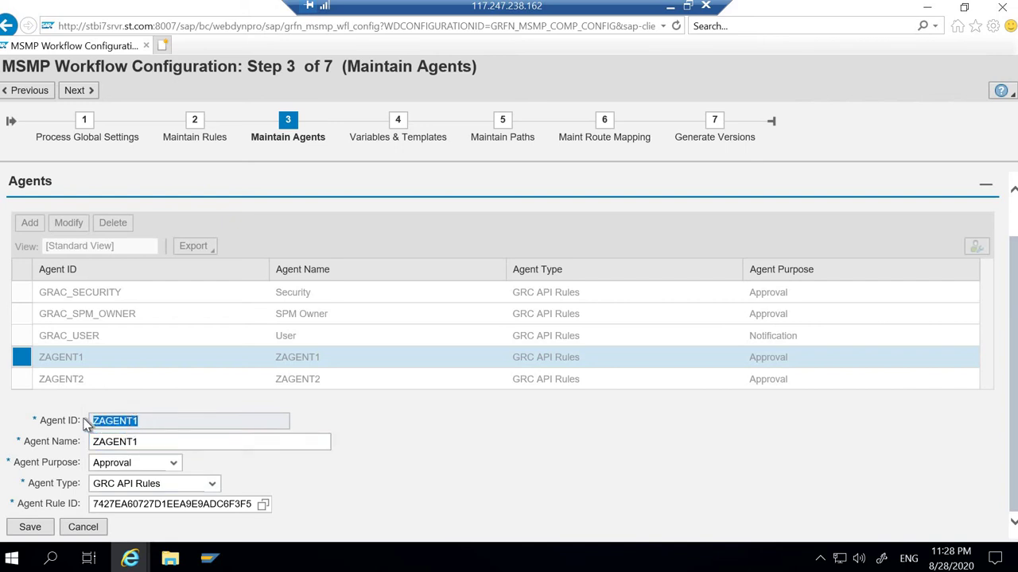
Set the agent type of ZAGENT1 to PFCG Roles
left_click(205, 487)
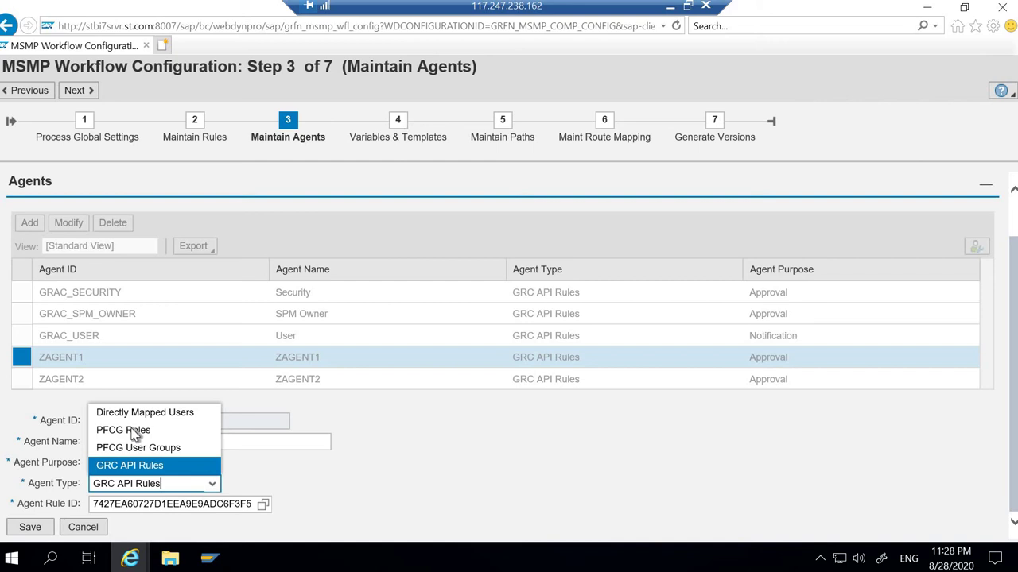
left_click(135, 430)
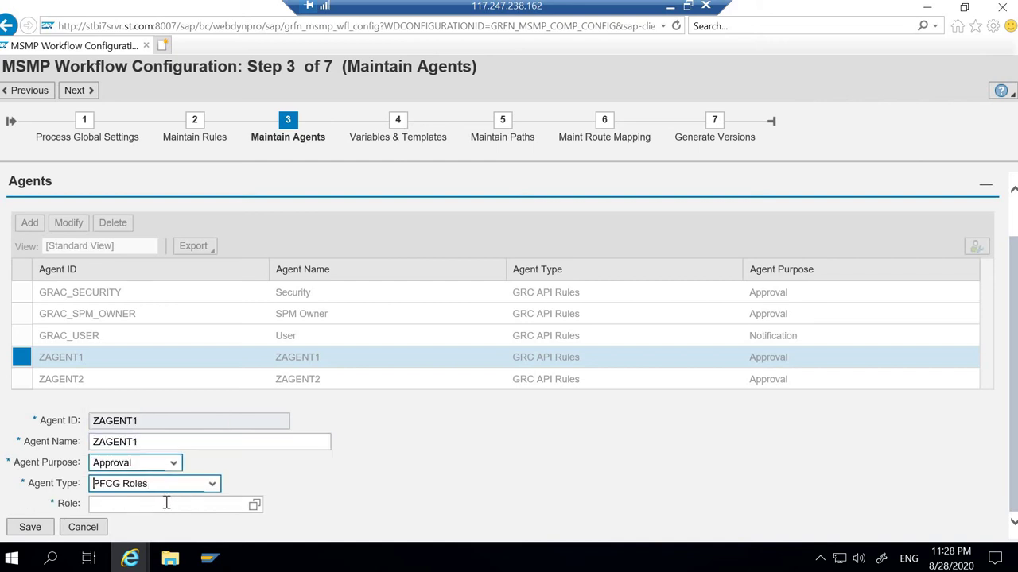
left_click(167, 504)
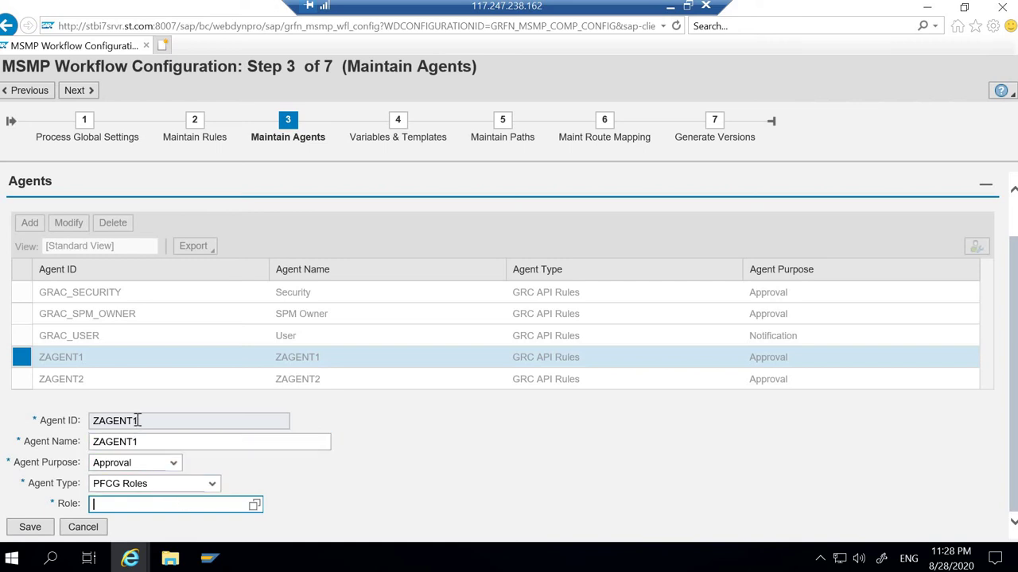
double_click(90, 420)
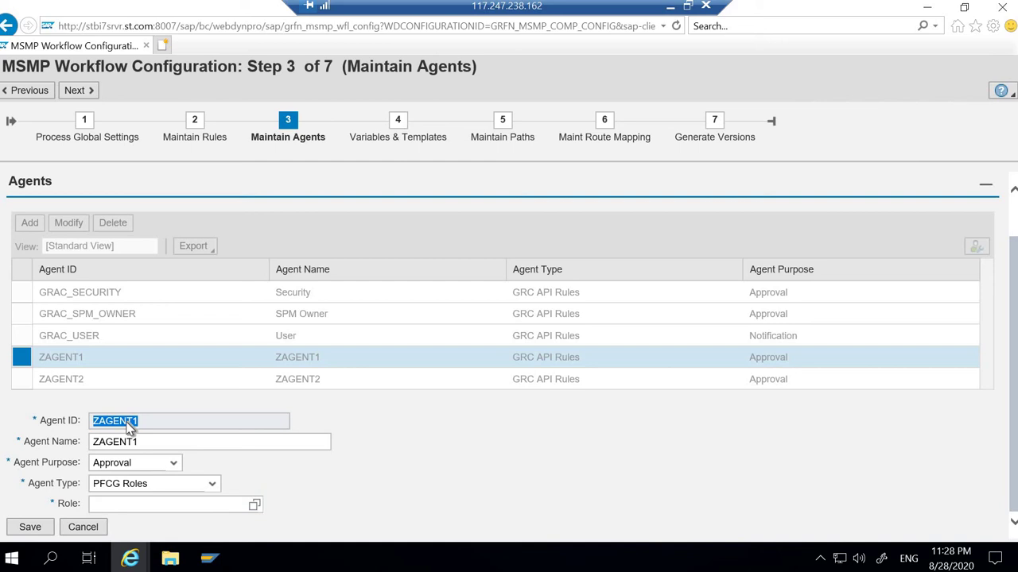
Set the agent type of ZAGENT1 to PFCG User Groups and choose SUPER as its user group
left_click(212, 484)
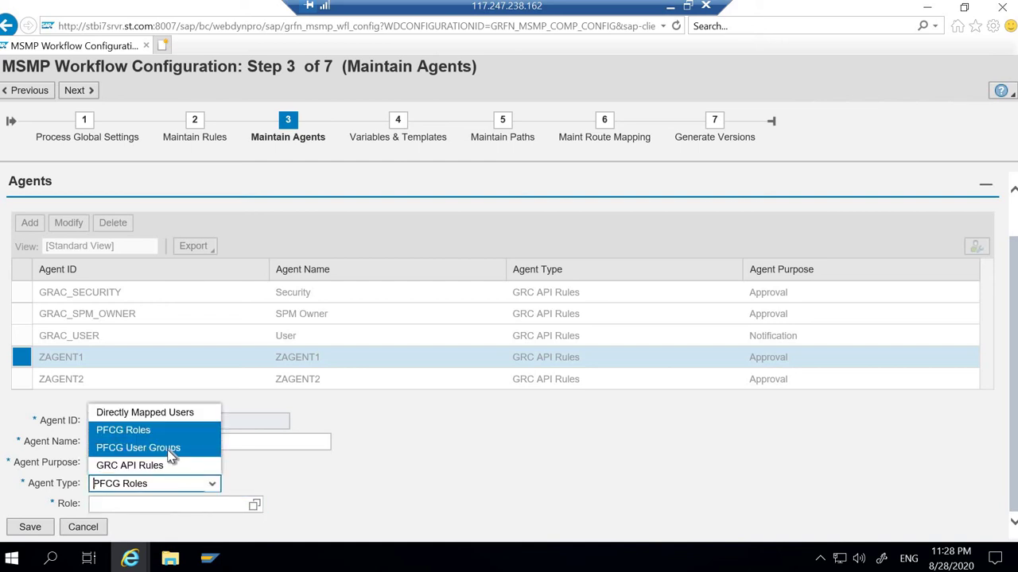
left_click(169, 450)
left_click(173, 506)
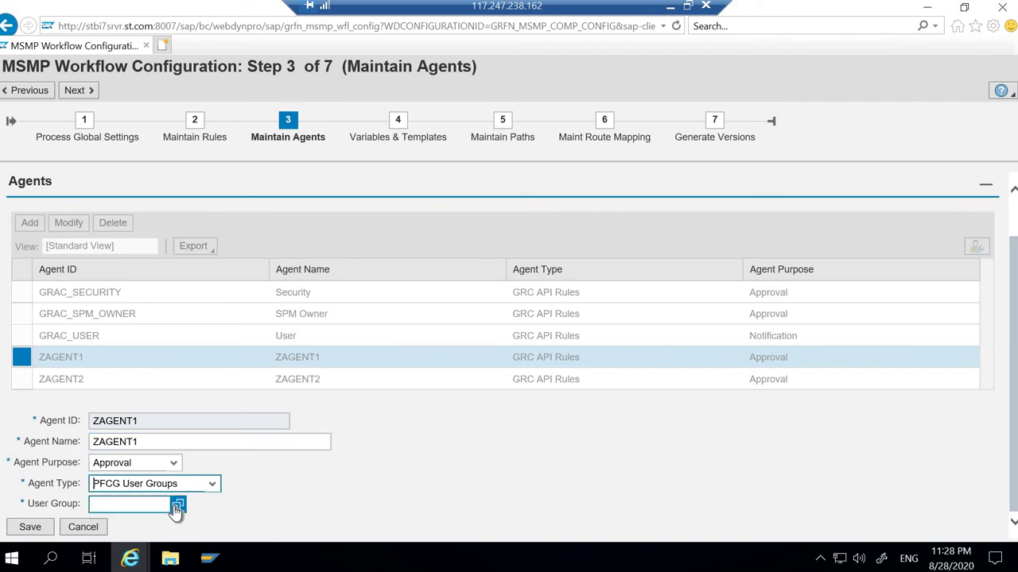
left_click(175, 509)
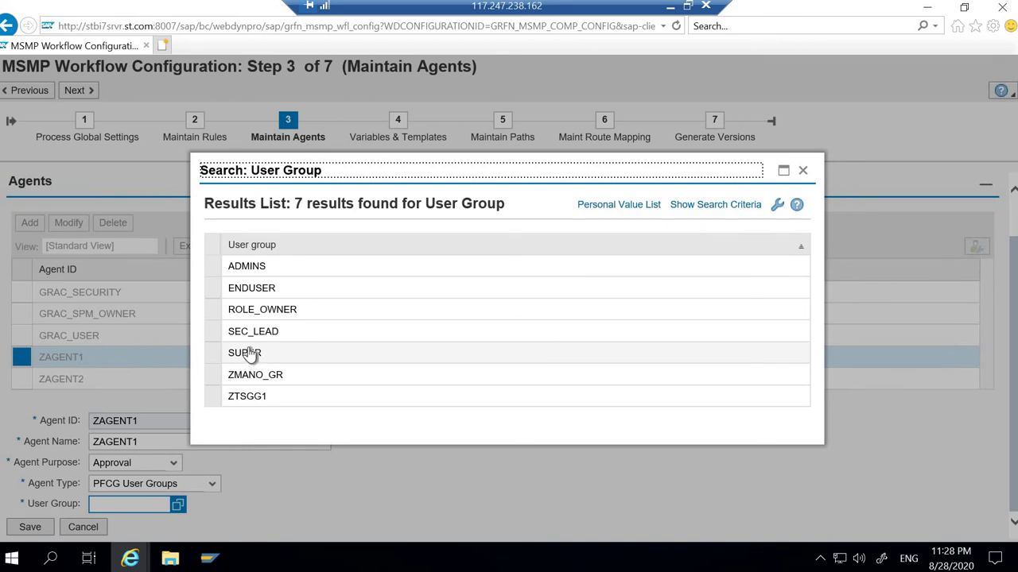
left_click(247, 353)
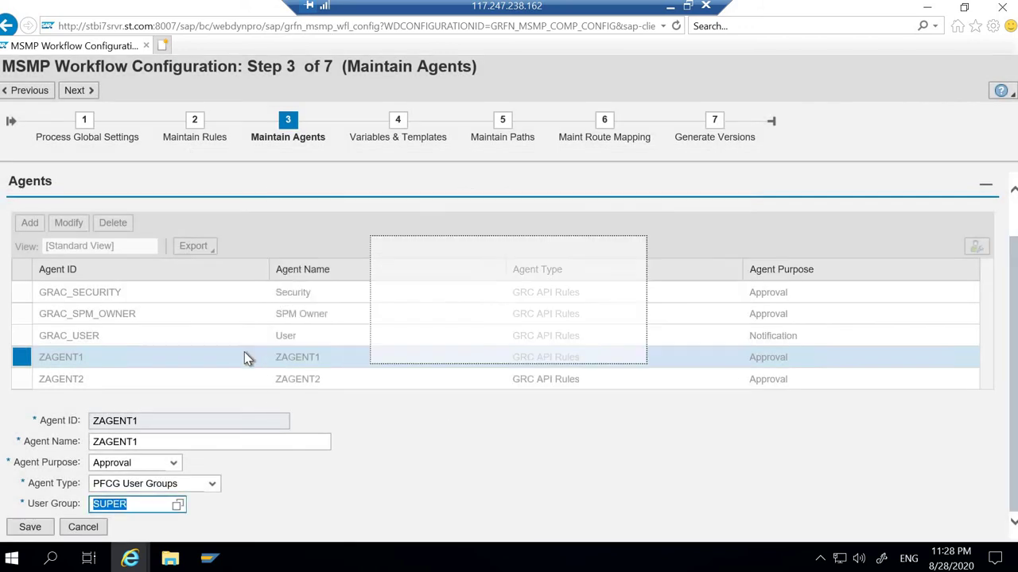
Check which agent purpose options are available for ZAGENT1, leaving Approval selected
left_click(173, 465)
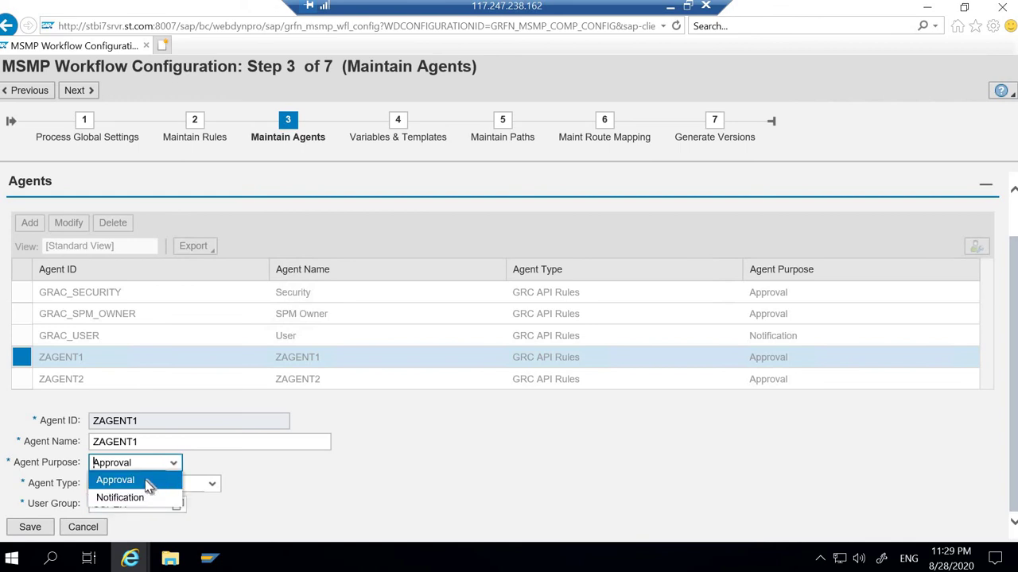
left_click(272, 465)
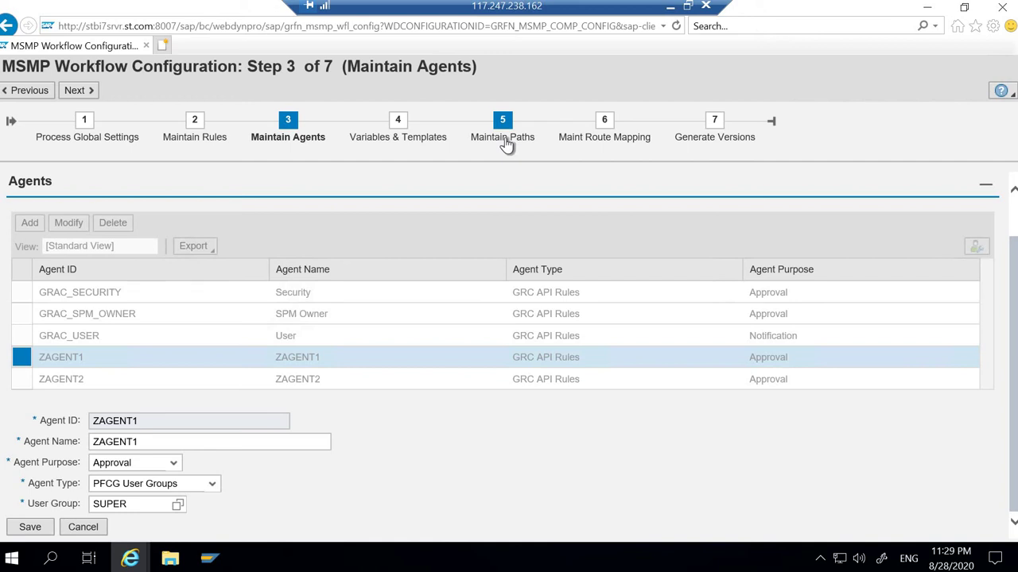
left_click(189, 442)
Go to the Variables & Templates stage and review the notification templates and notification variables
left_click(389, 129)
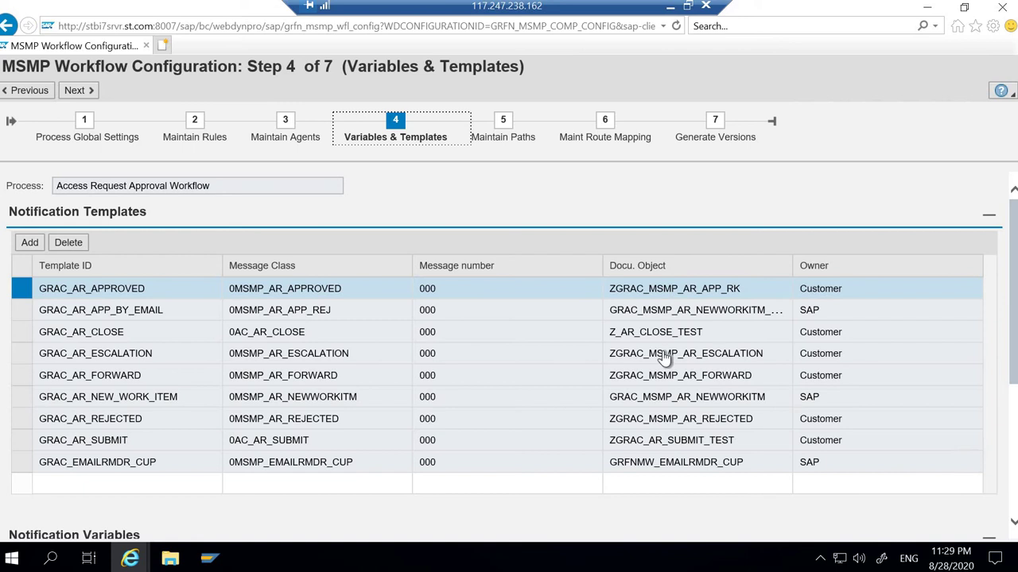
scroll(663, 358, "down", 1)
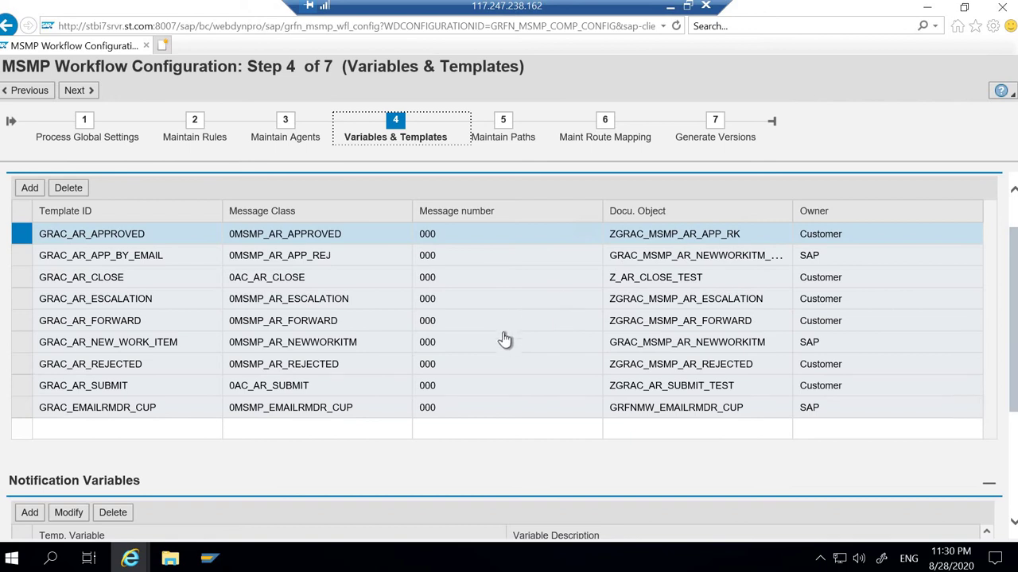
scroll(268, 421, "down", 2)
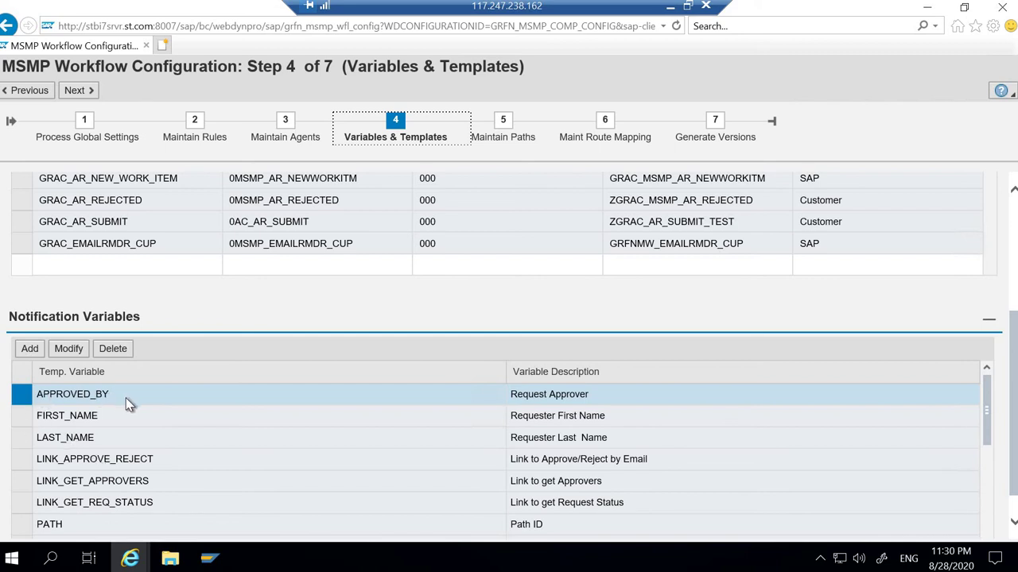
scroll(126, 397, "up", 1)
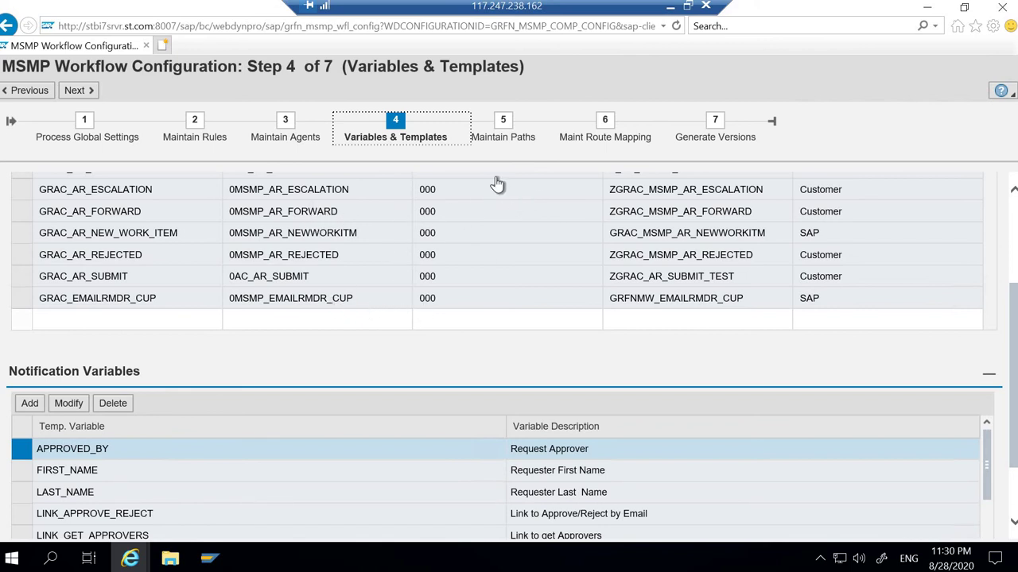
Go to the Maintain Paths stage and look through the list of defined paths
left_click(504, 136)
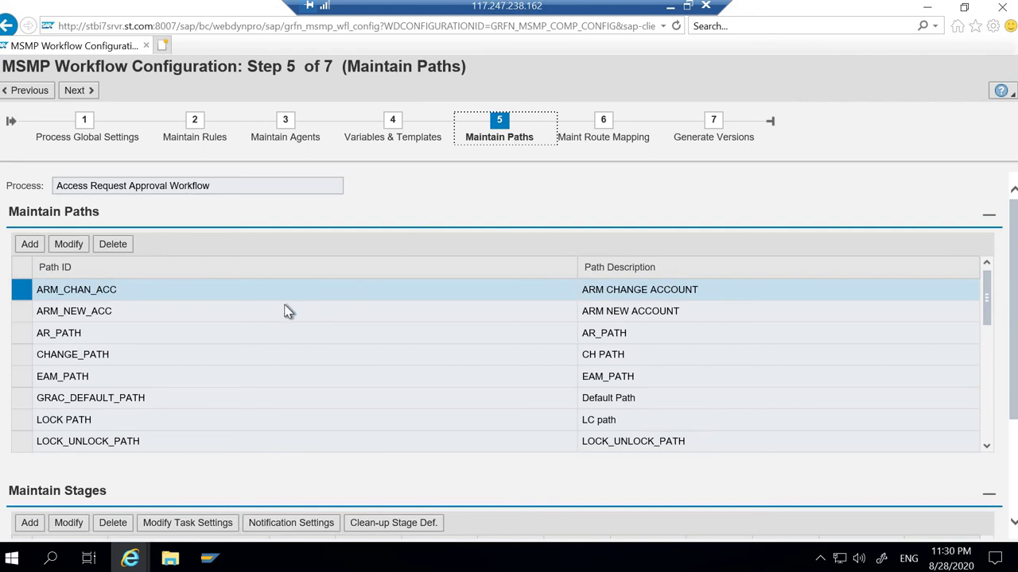
scroll(288, 311, "down", 2)
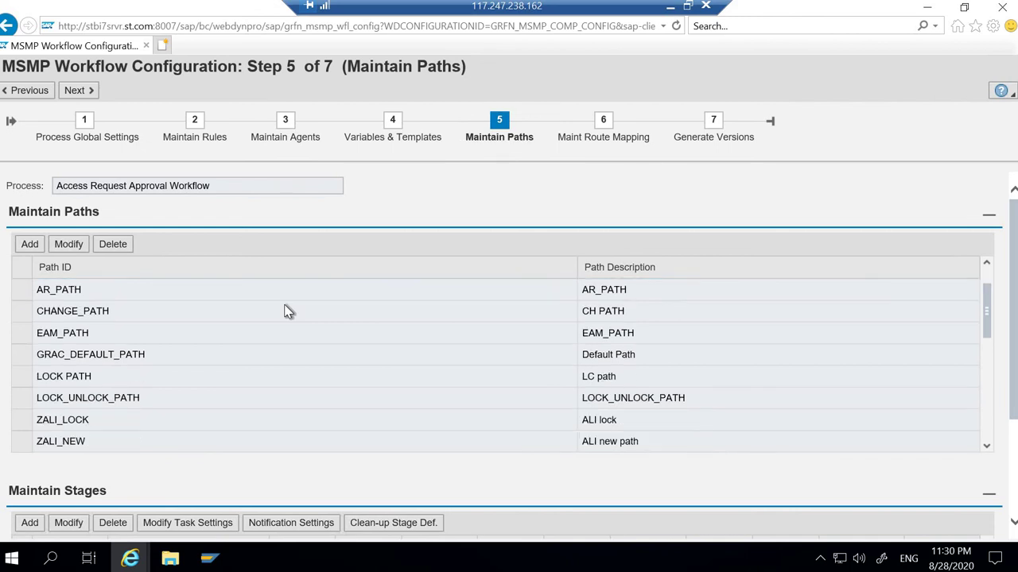
scroll(288, 311, "down", 2)
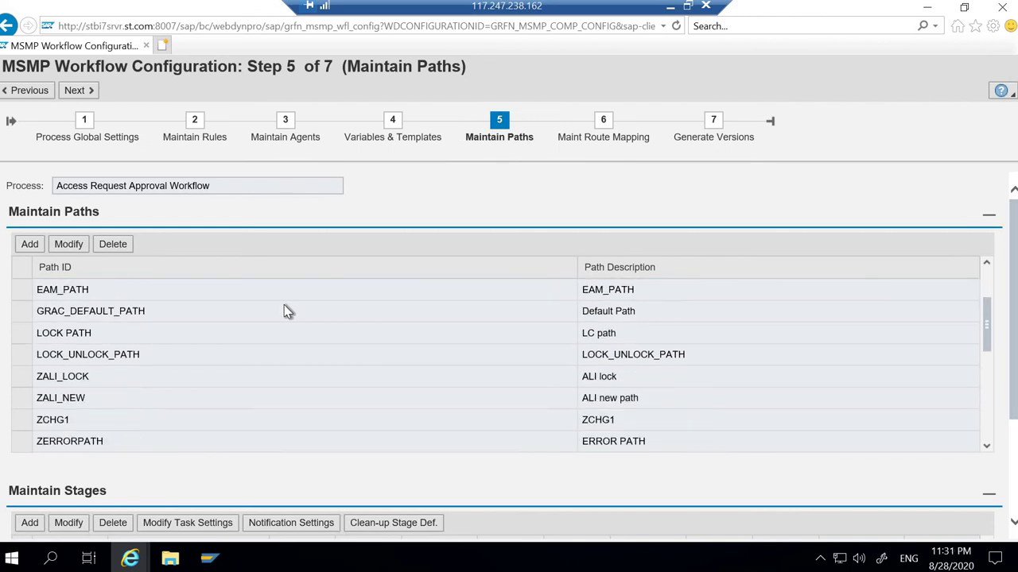
scroll(286, 311, "up", 4)
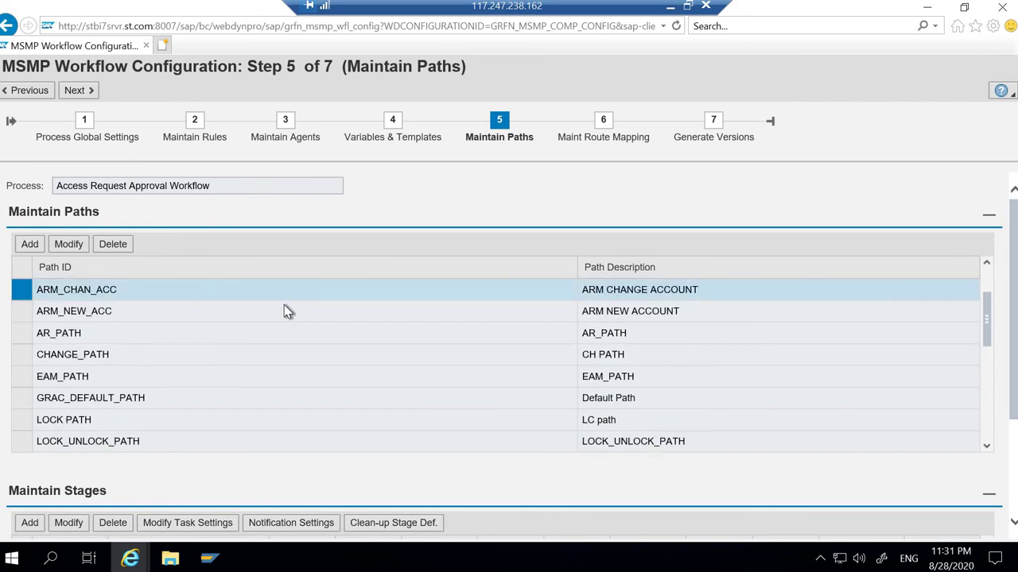
scroll(284, 310, "down", 6)
scroll(285, 310, "down", 4)
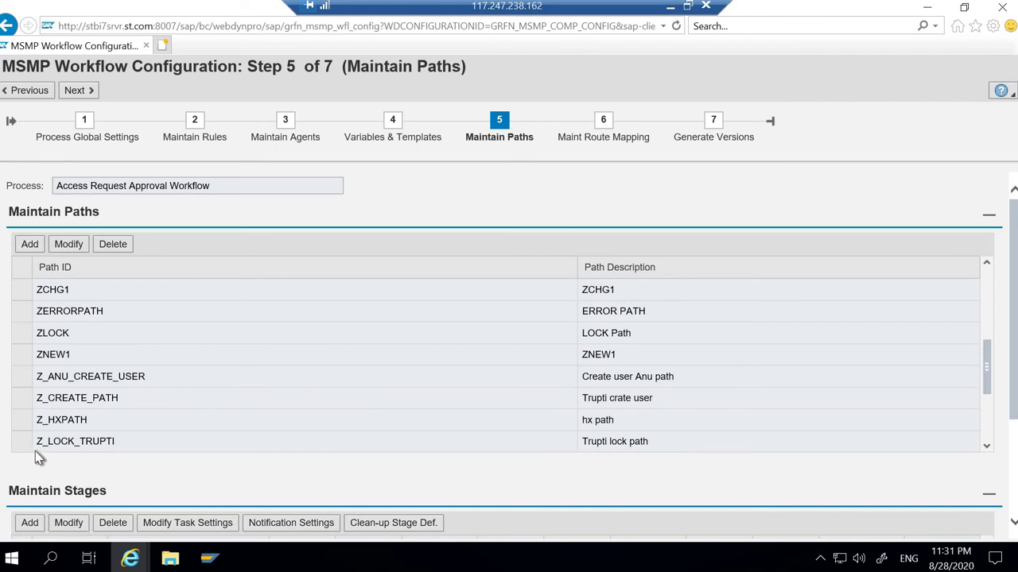
Select the path Z_CREATE_PATH and examine the stages maintained for it
left_click(23, 446)
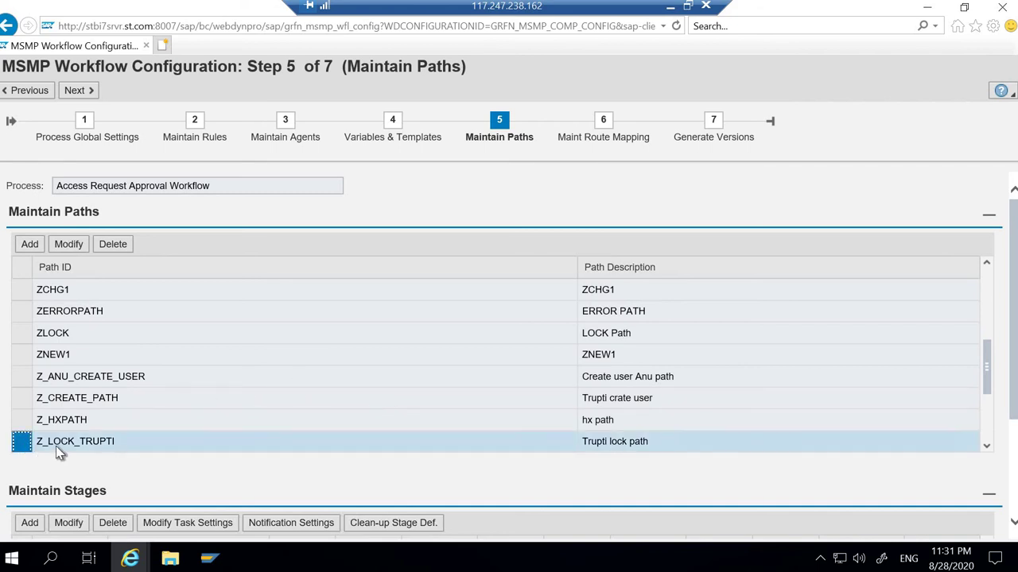
left_click(23, 400)
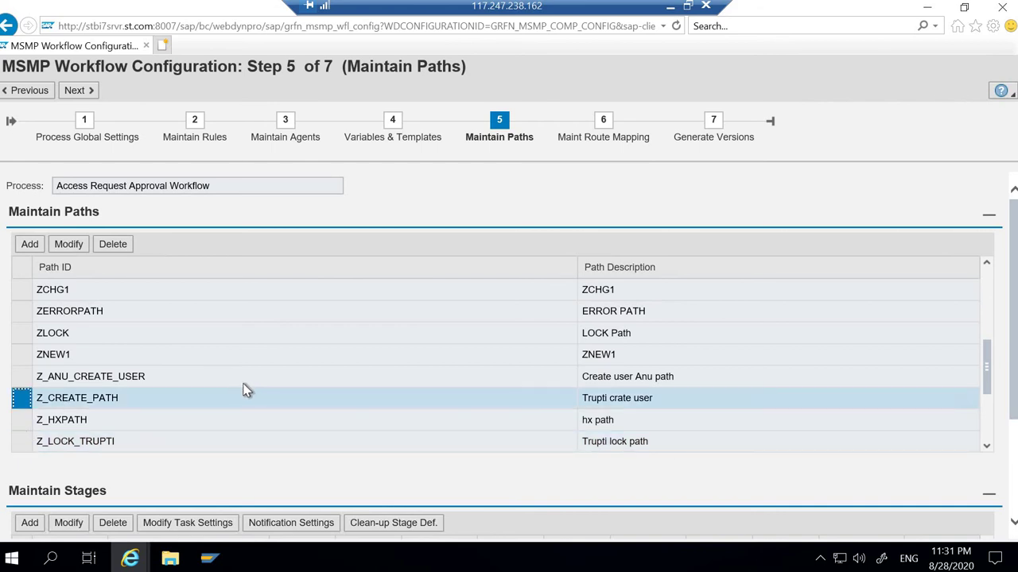
scroll(243, 388, "down", 2)
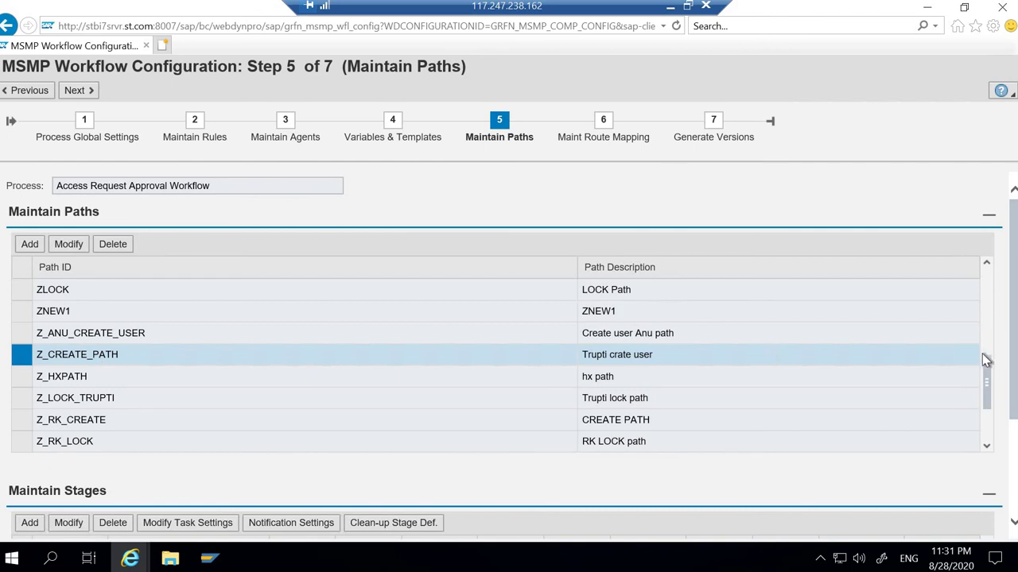
scroll(1003, 429, "down", 2)
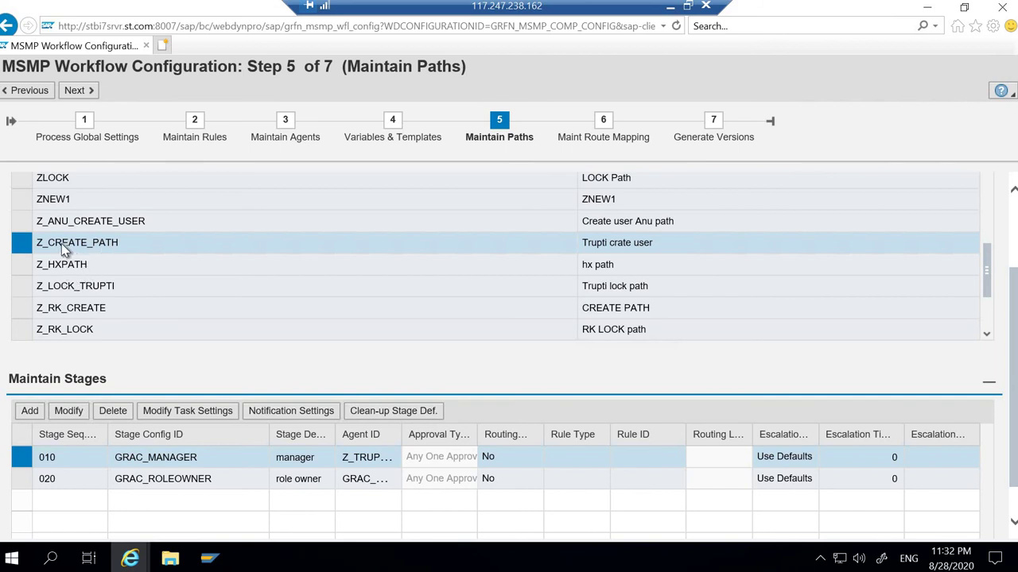
Go to the Maint Route Mapping stage and check the CREATE and LOCK rule results mapped to Z_RK_CREATE and Z_RK_LOCK
left_click(606, 139)
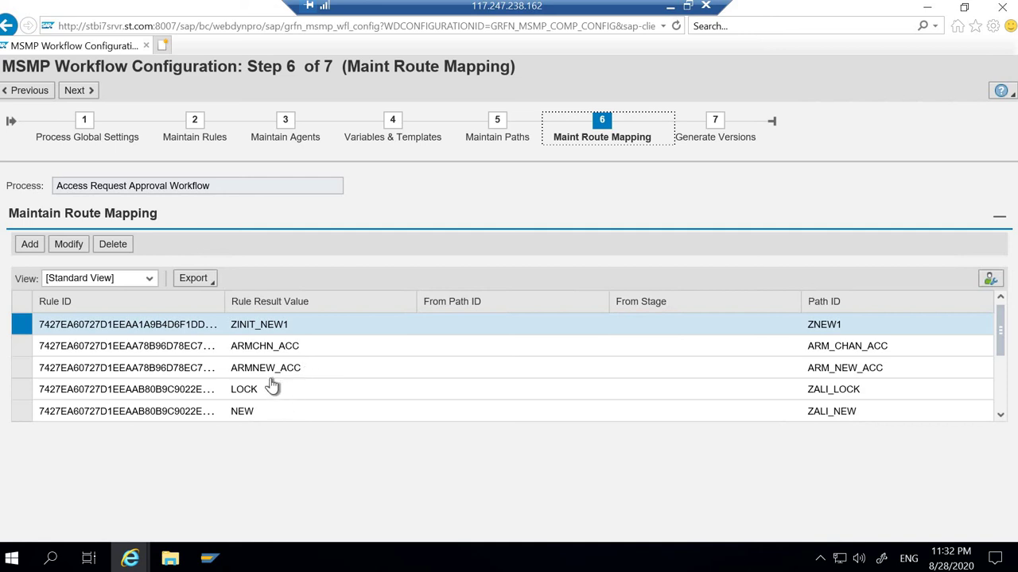
scroll(273, 387, "down", 1)
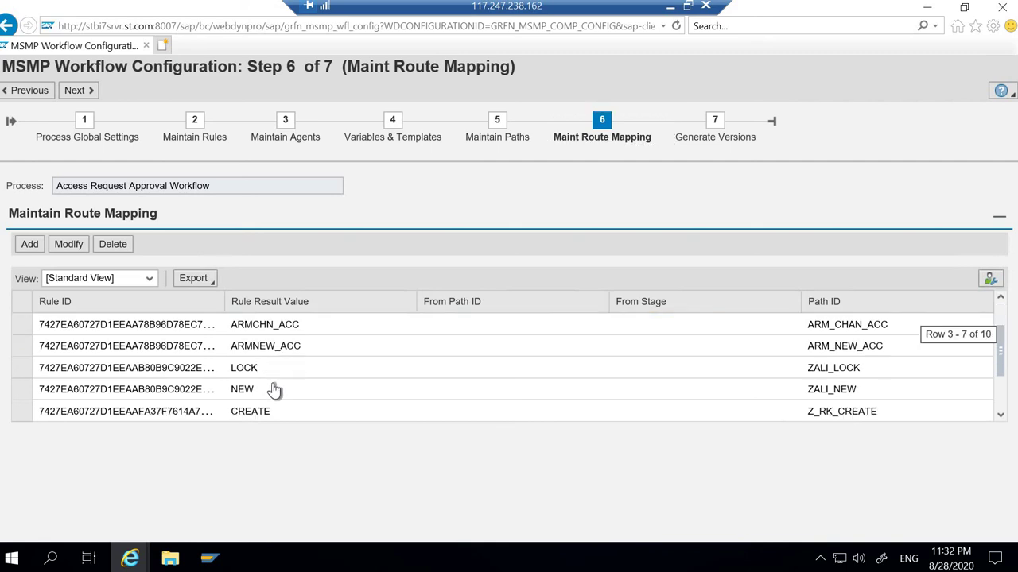
scroll(273, 389, "down", 1)
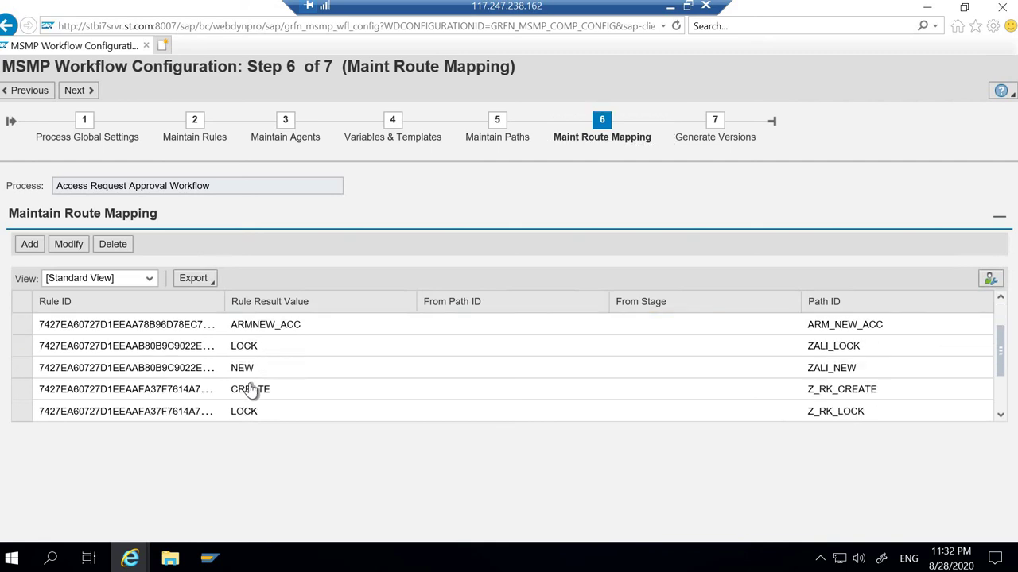
left_click(26, 391)
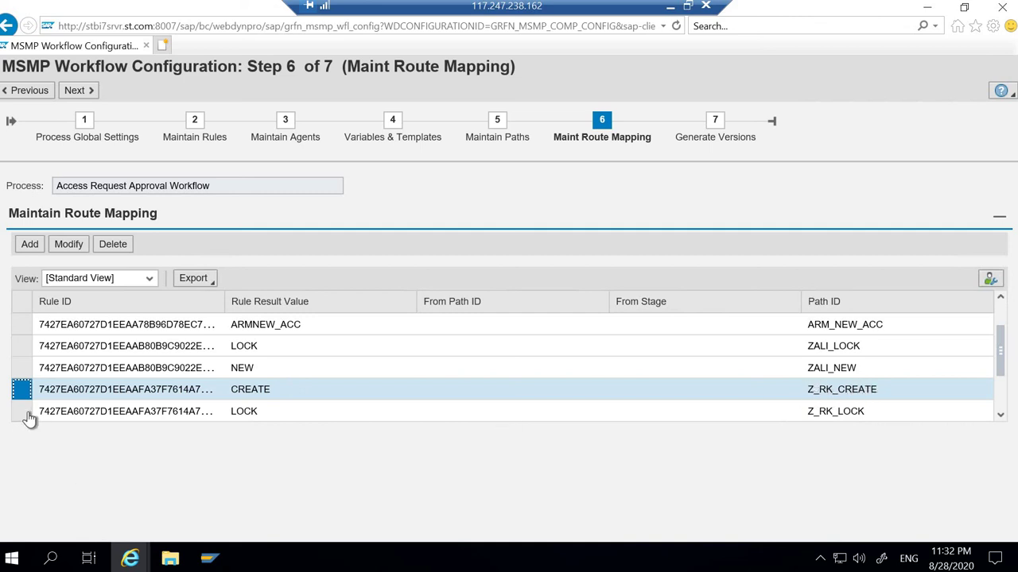
left_click(191, 415)
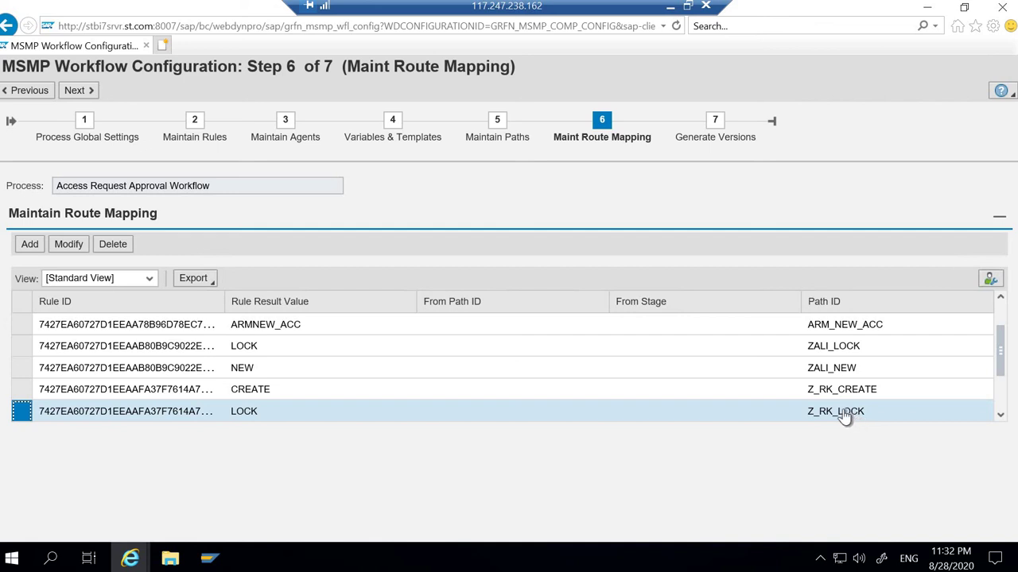
Return to the Maintain Paths stage and examine the stages of the path Z_RK_LOCK
left_click(511, 147)
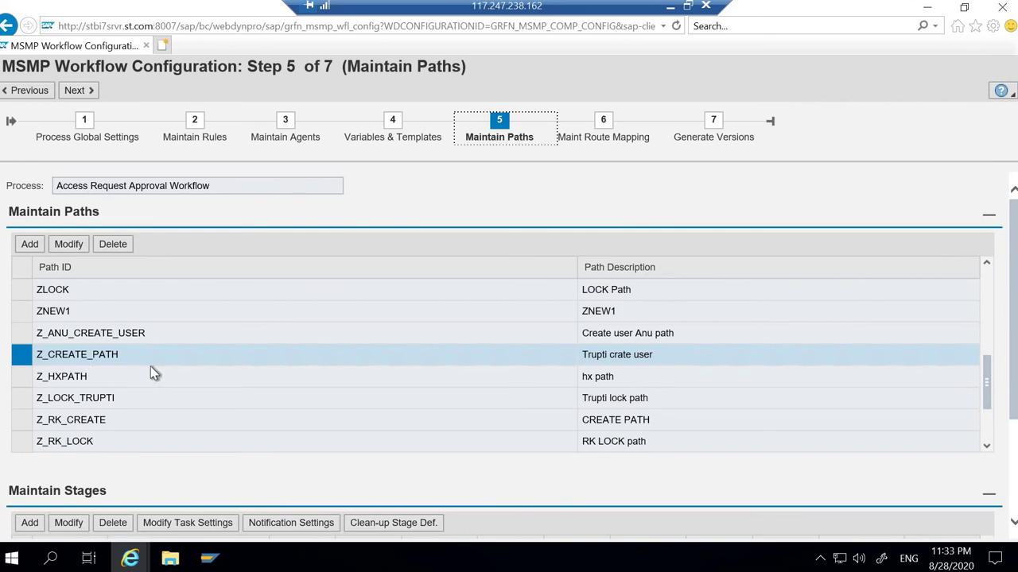
scroll(147, 394, "down", 3)
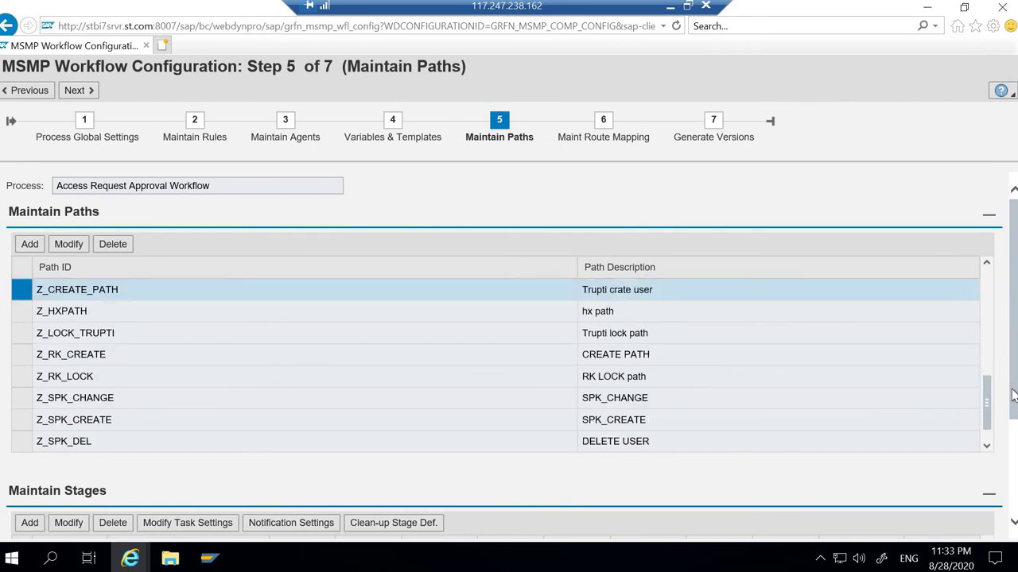
scroll(863, 445, "down", 3)
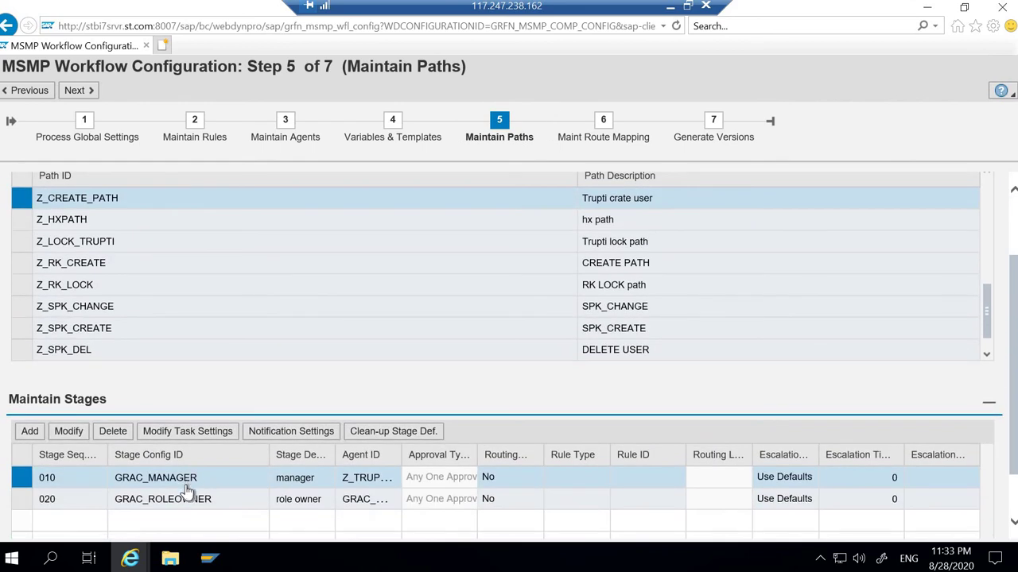
left_click(22, 288)
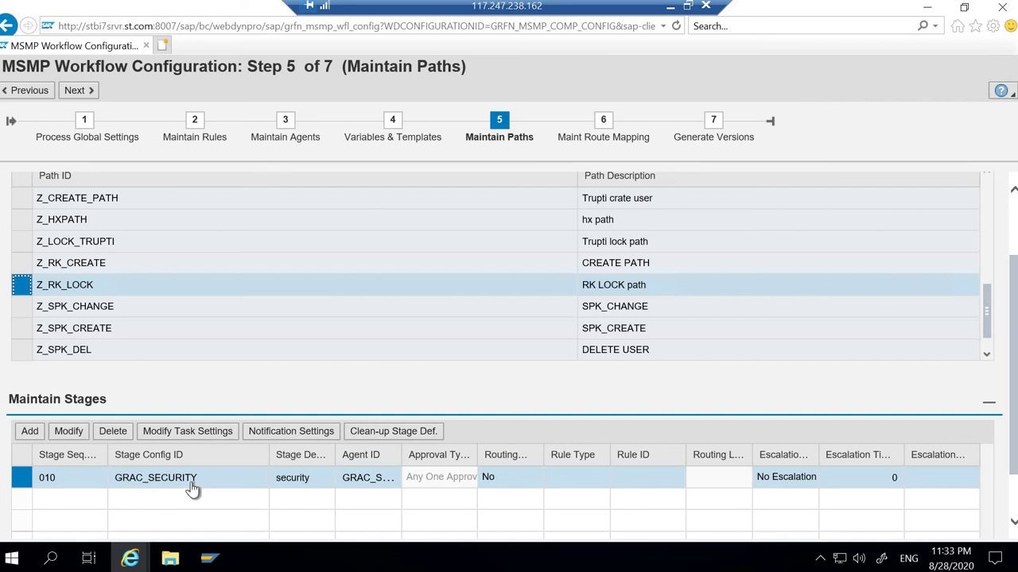
Go to the Generate Versions stage and save the workflow configuration with the Do Not Transport Object option
left_click(620, 123)
left_click(666, 151)
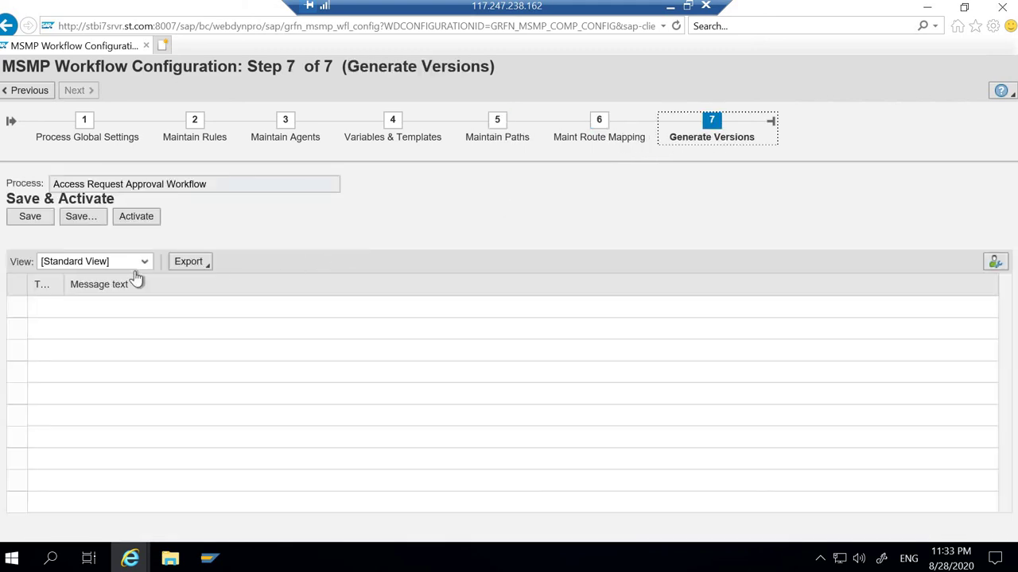
left_click(31, 219)
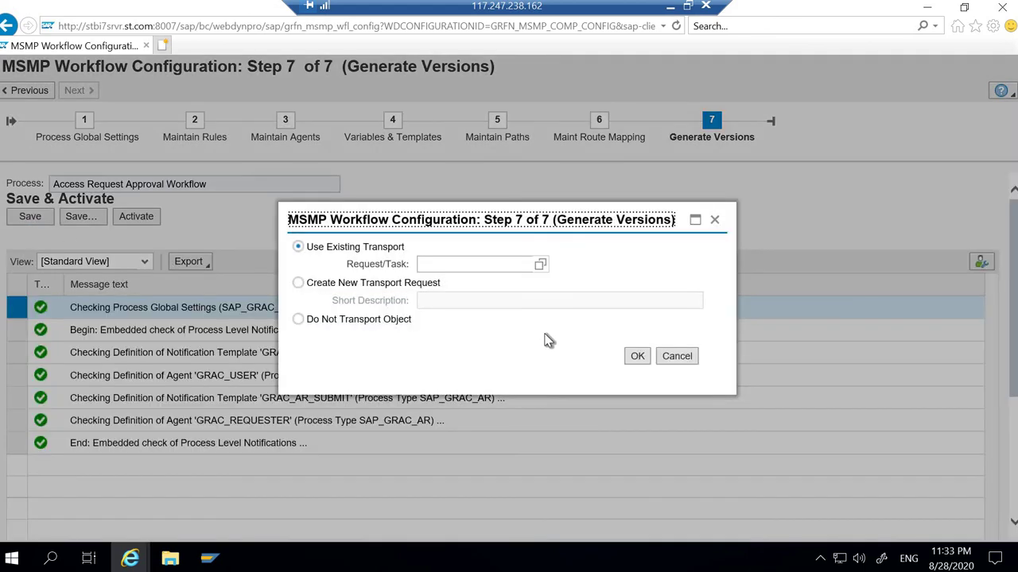
left_click(528, 268)
left_click(299, 319)
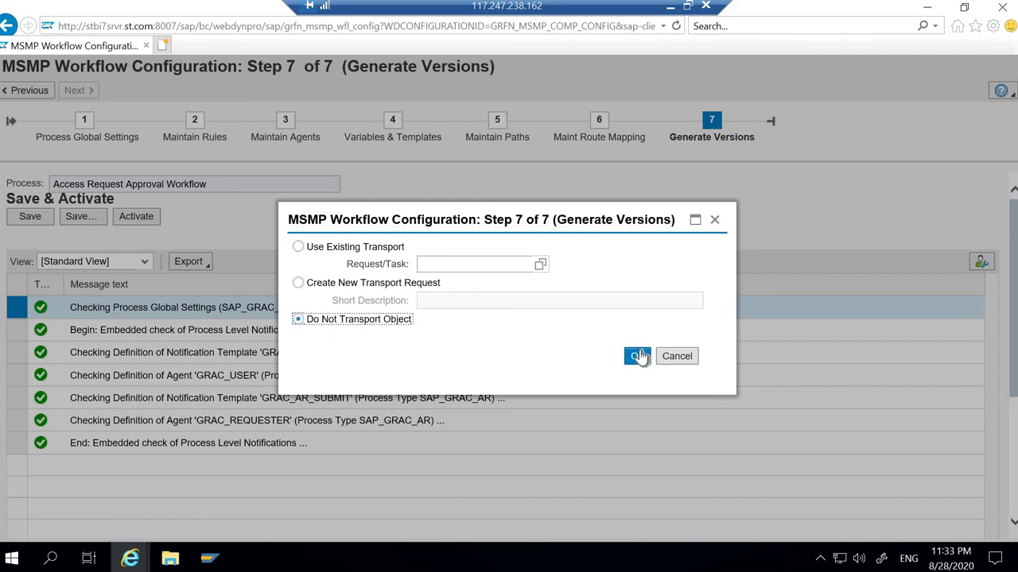
left_click(638, 356)
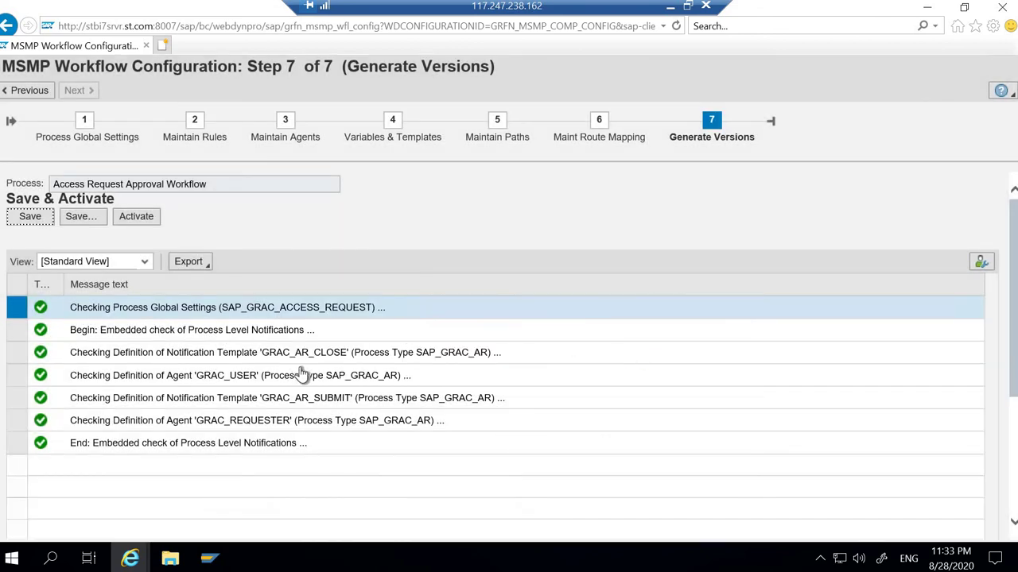
Activate the Access Request Approval Workflow configuration and look through the resulting check messages
left_click(136, 219)
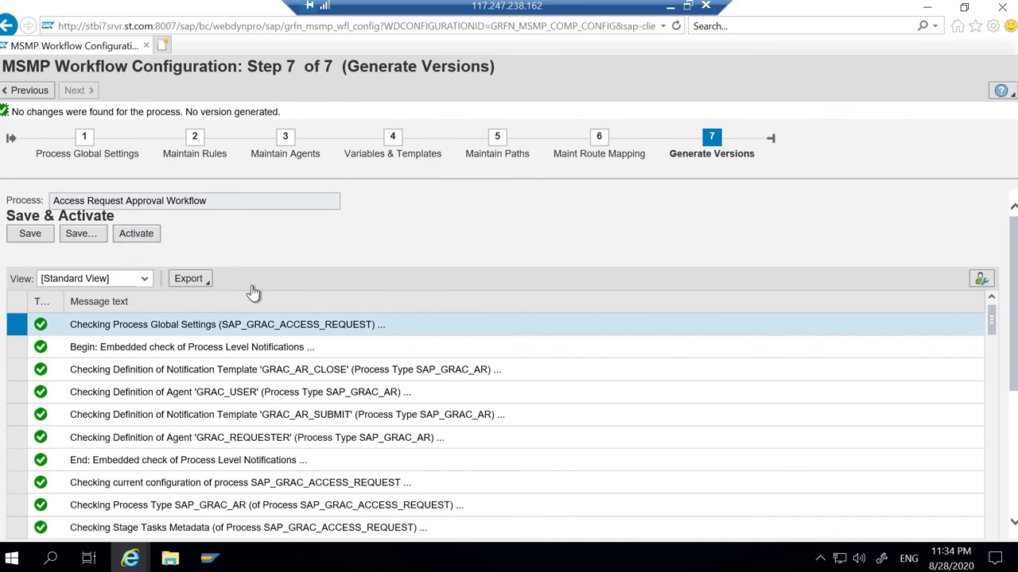
scroll(254, 291, "down", 1)
left_click(17, 274)
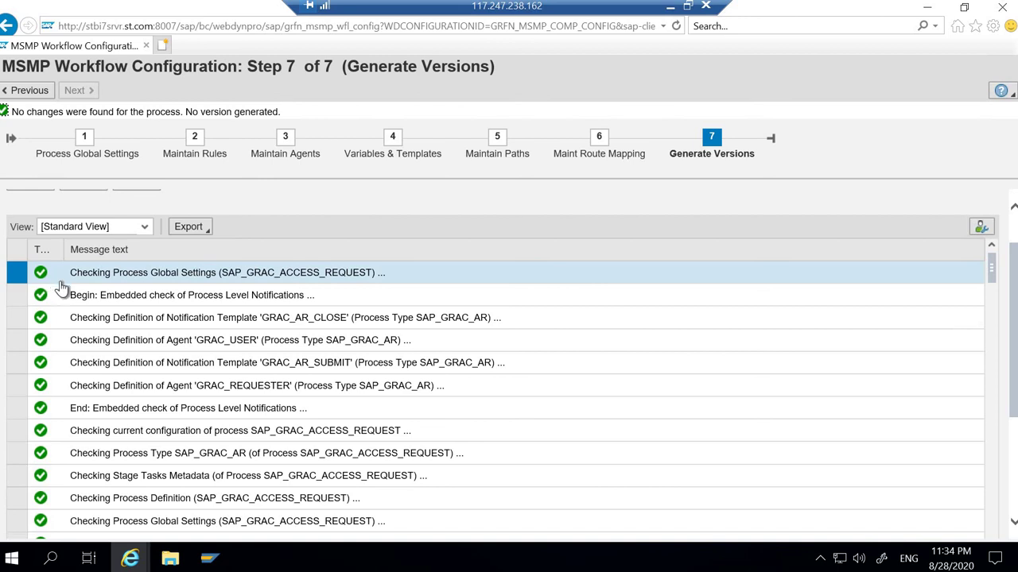
scroll(115, 324, "down", 3)
scroll(115, 323, "down", 10)
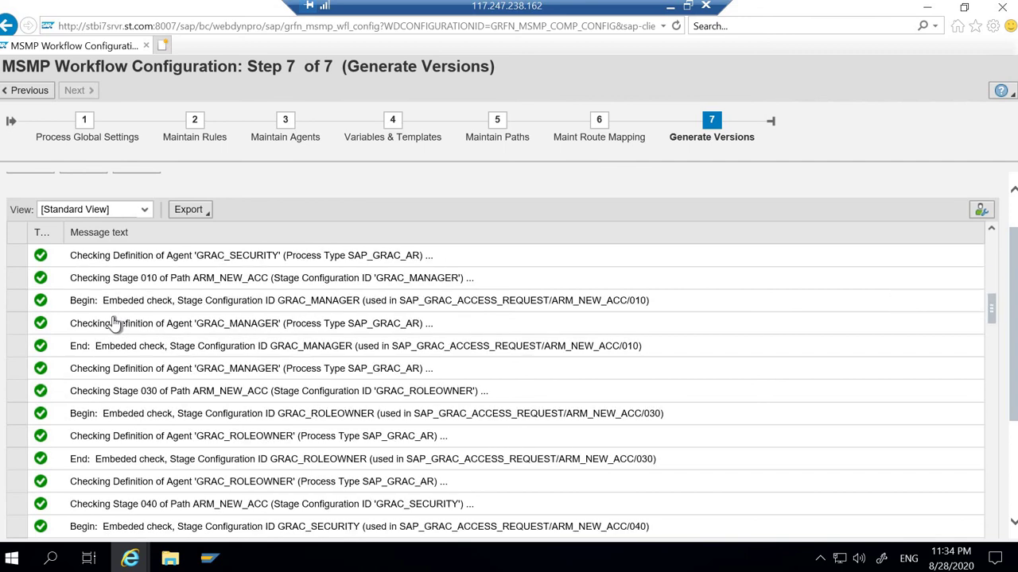
Read through the remaining activation check messages for the path stages, agents and notification templates, looking for warnings
scroll(121, 368, "down", 2)
scroll(121, 368, "down", 10)
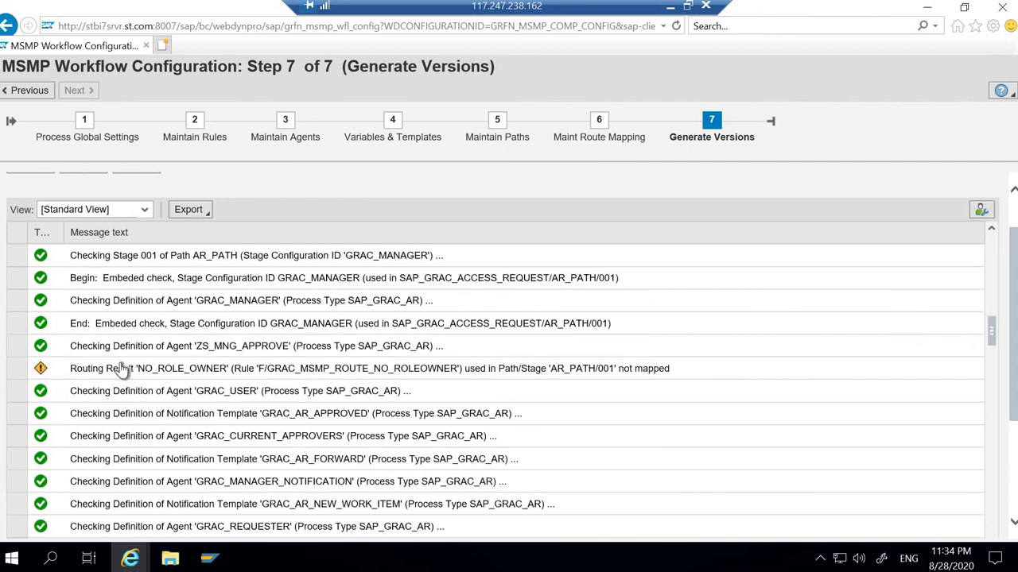
scroll(120, 368, "down", 15)
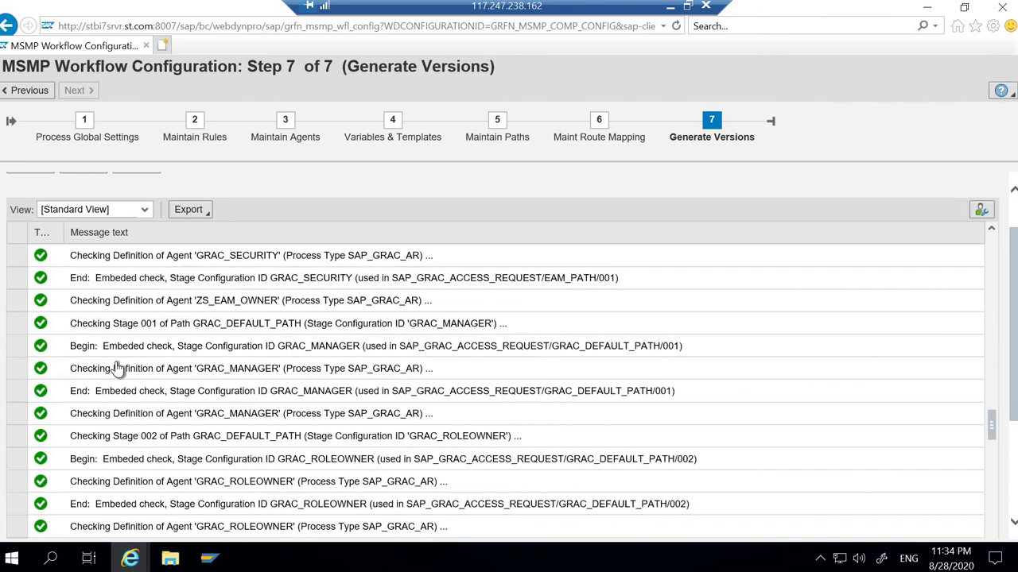
scroll(117, 368, "down", 4)
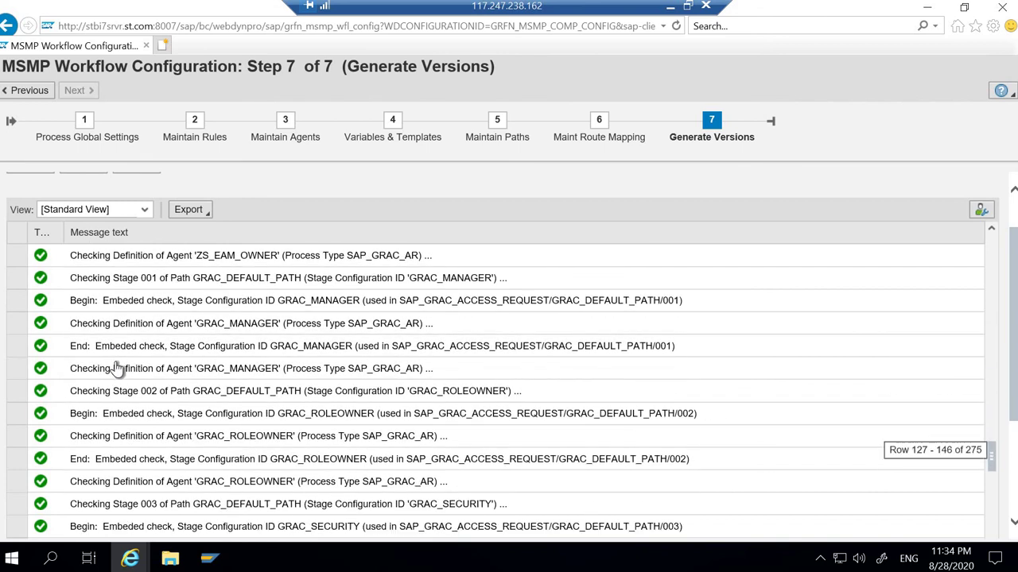
scroll(117, 369, "down", 15)
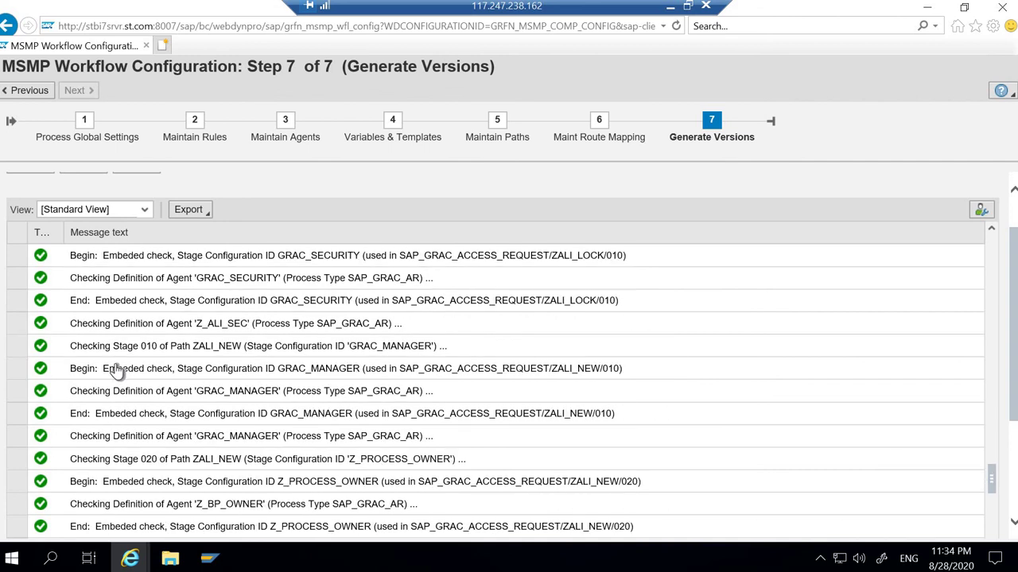
scroll(117, 368, "down", 4)
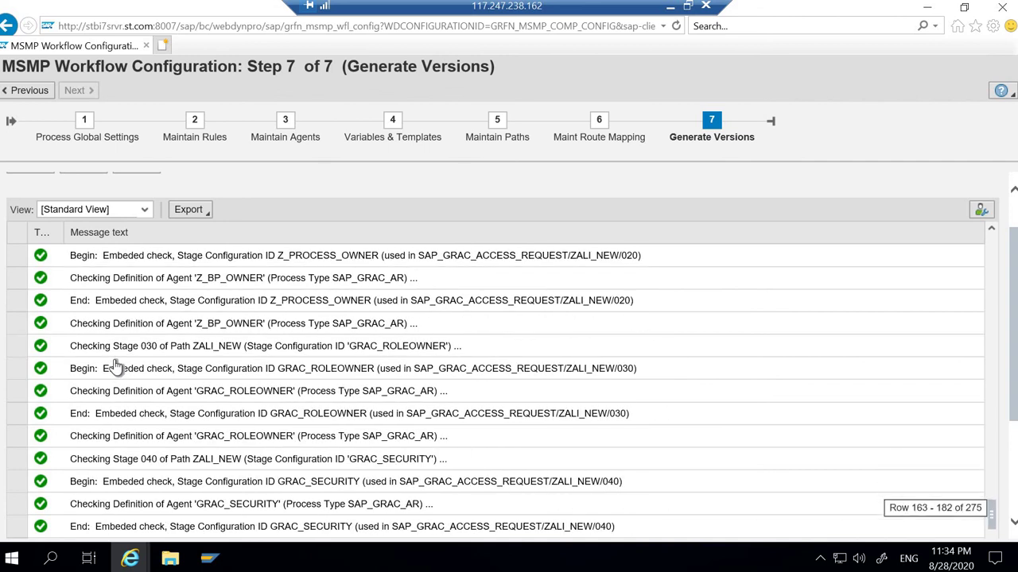
scroll(117, 368, "down", 5)
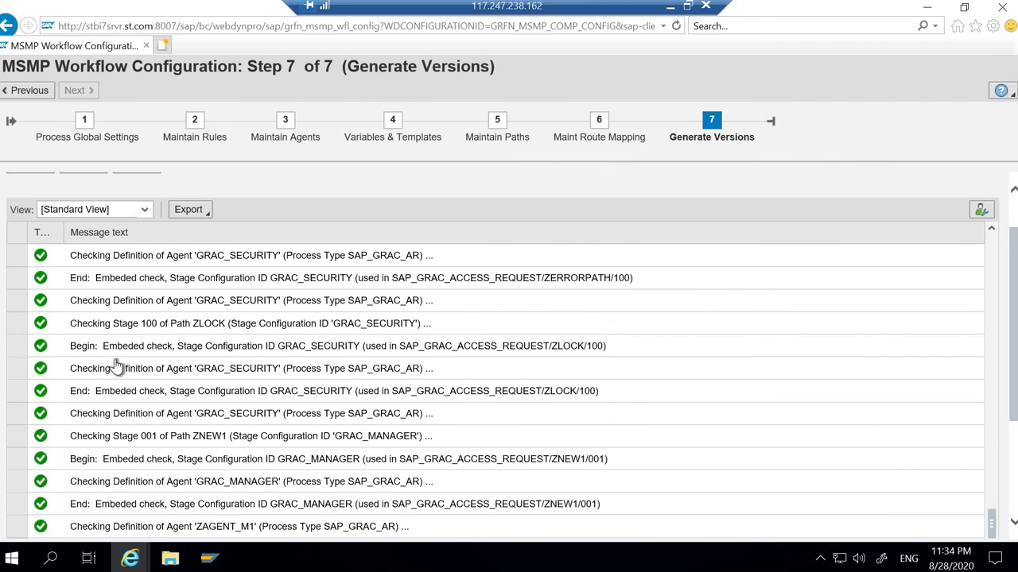
scroll(125, 354, "down", 4)
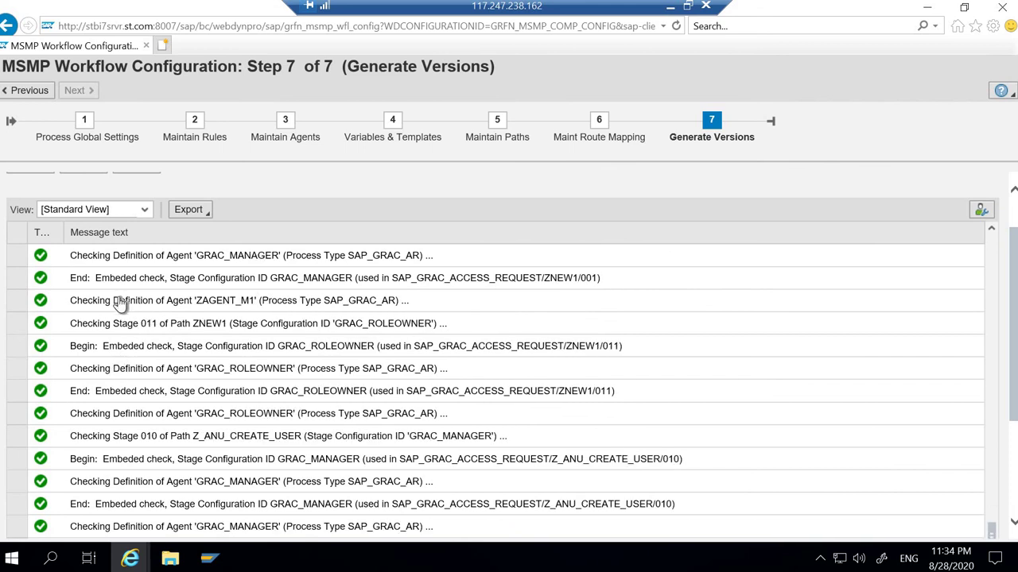
scroll(116, 303, "down", 4)
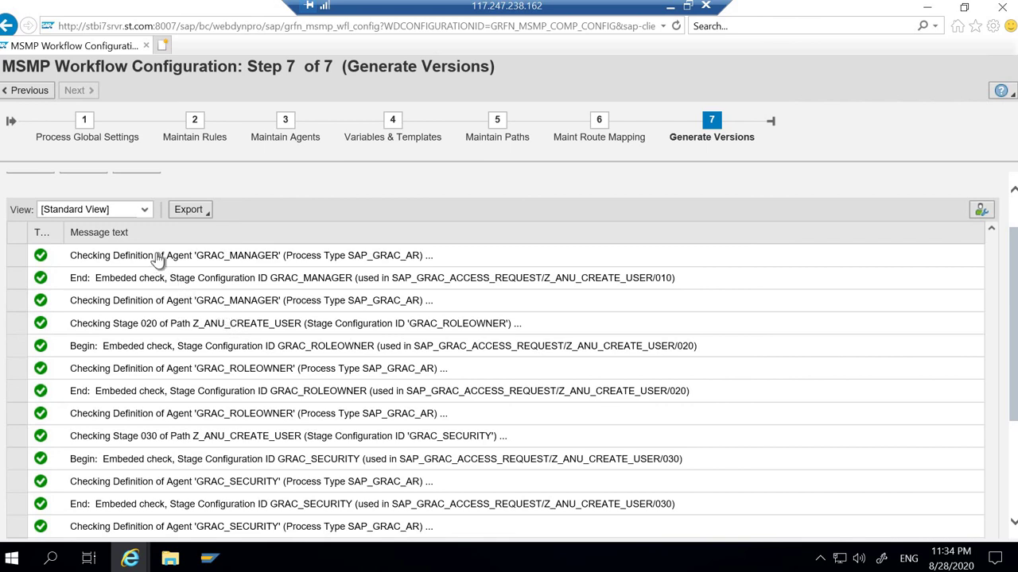
Return to the Maintain Rules stage and check which rule is assigned as Process Initiator under Global Rules
left_click(36, 93)
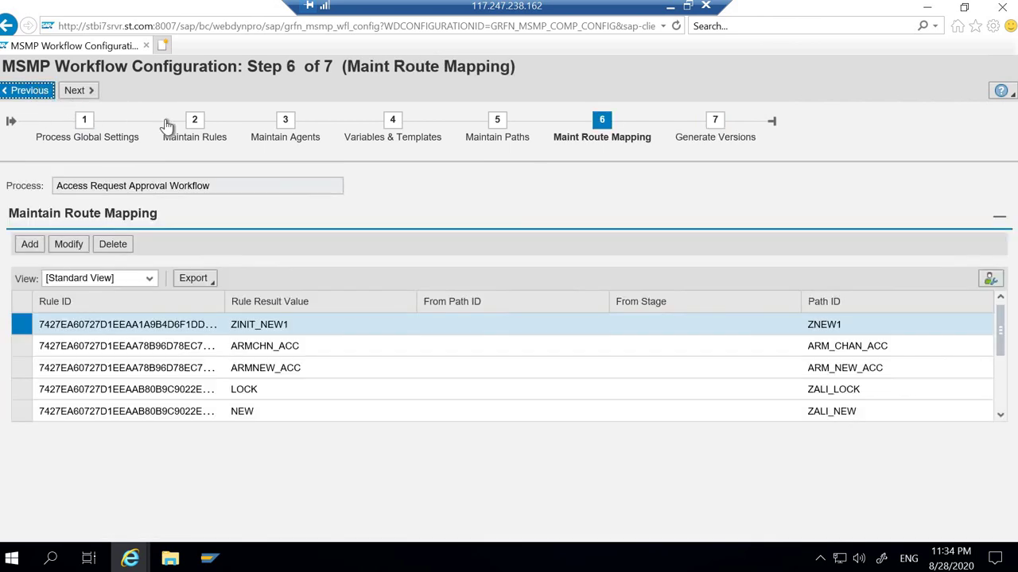
left_click(190, 133)
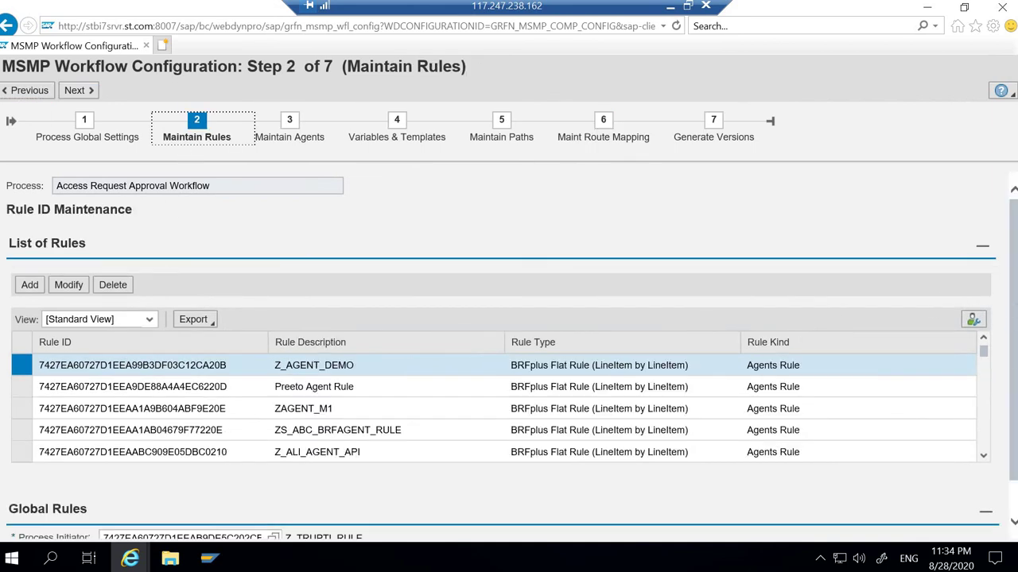
scroll(554, 472, "down", 1)
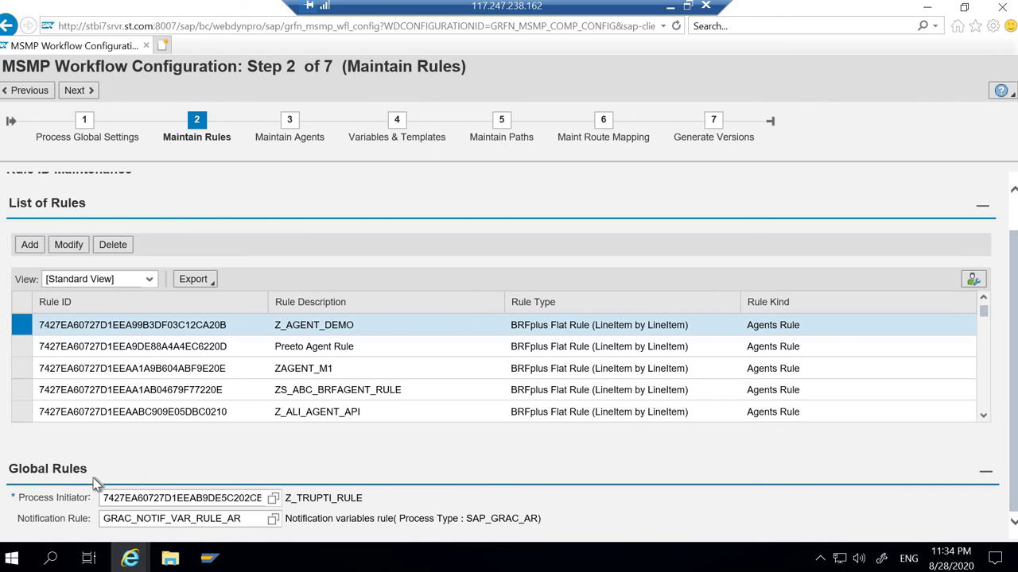
left_click(192, 498)
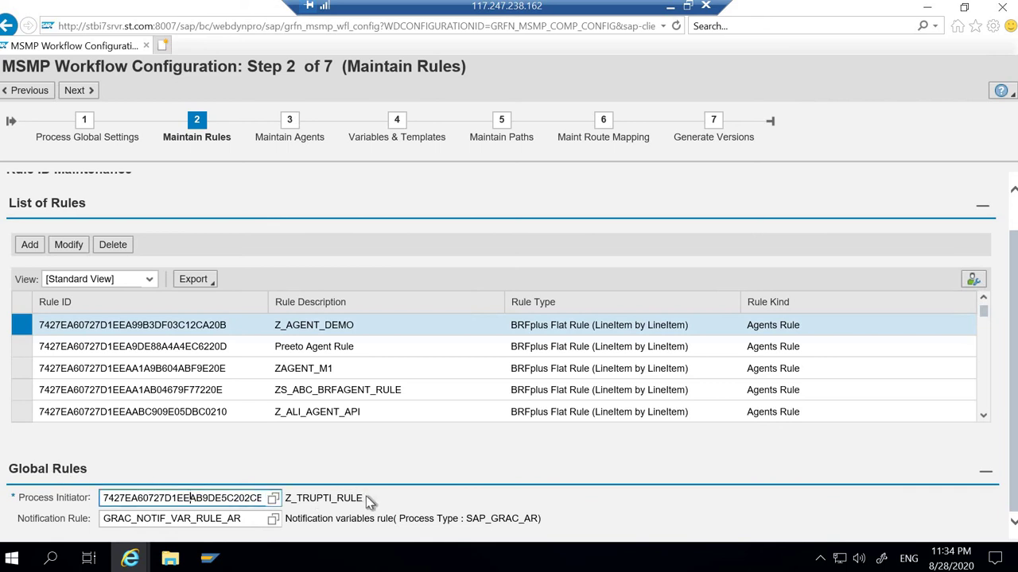
left_click(300, 496)
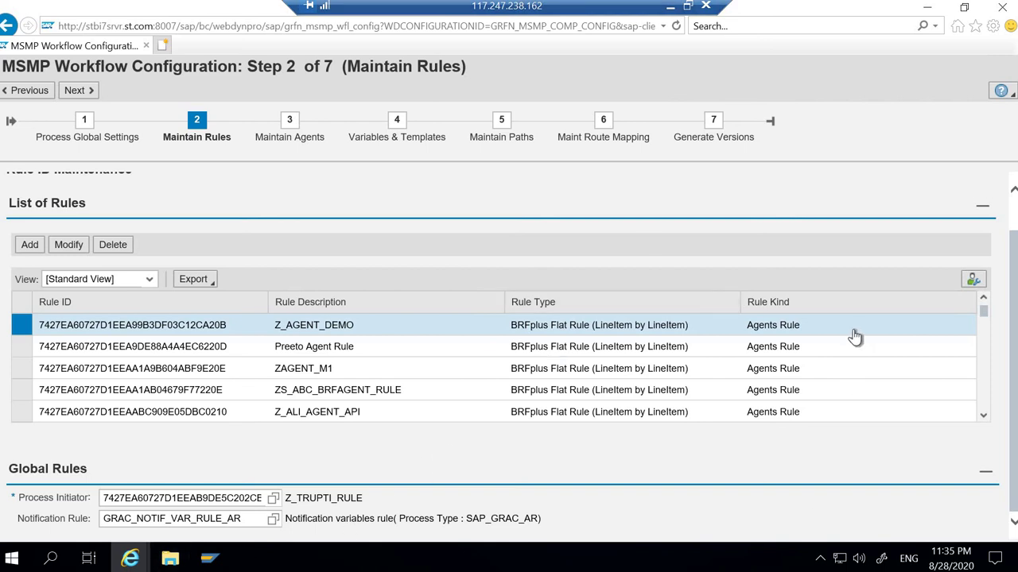
Minimize the remote desktop session and select the BRF+ and MSMP.docx document on the local desktop
key("alt+Tab")
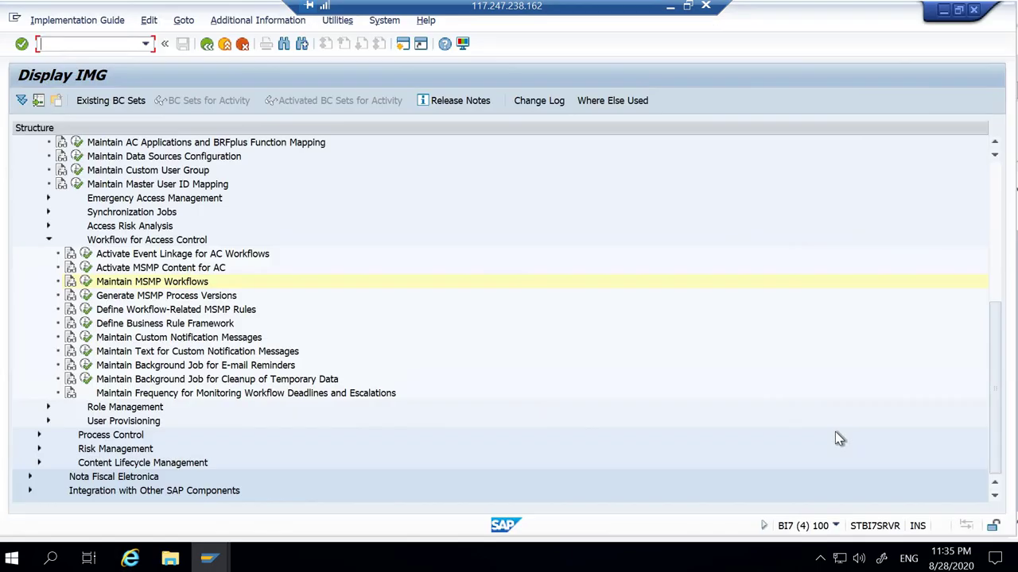
key("super+d")
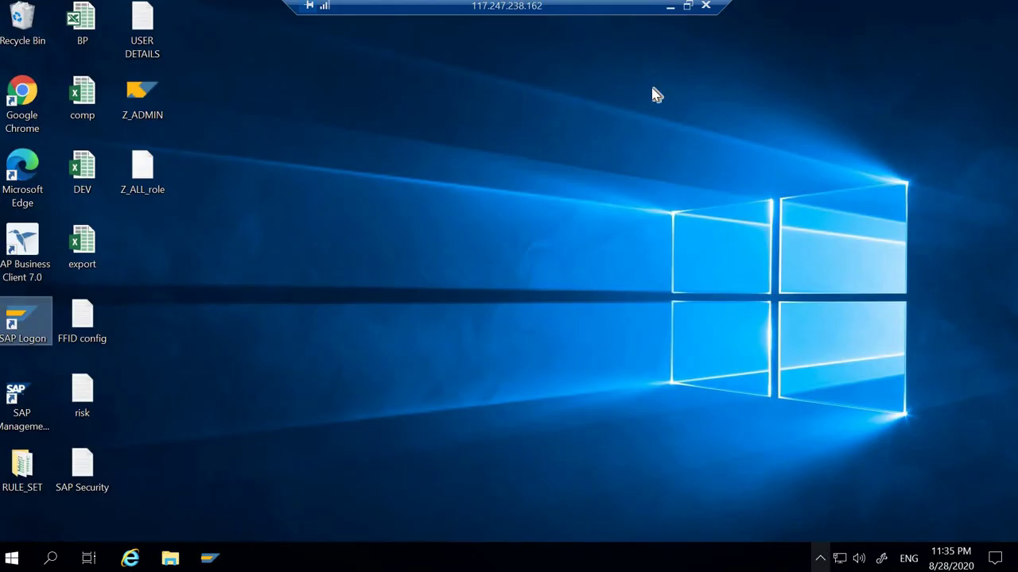
left_click(670, 7)
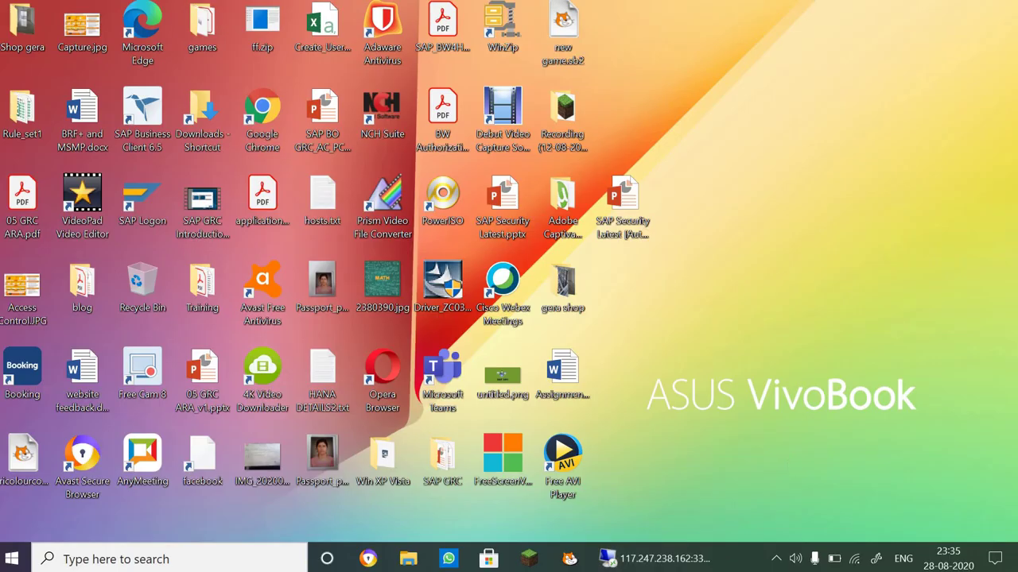
left_click(775, 559)
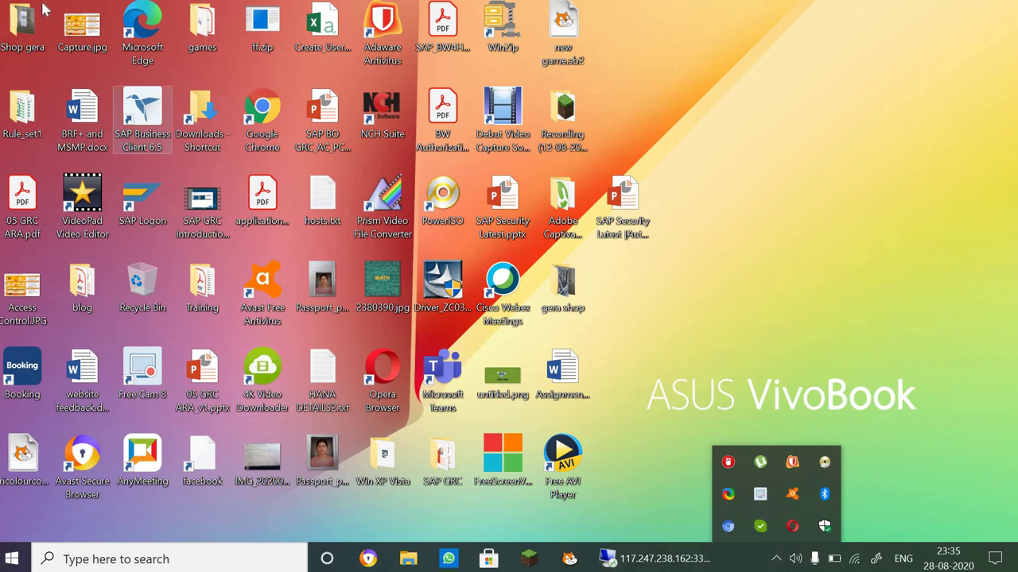
left_click(82, 119)
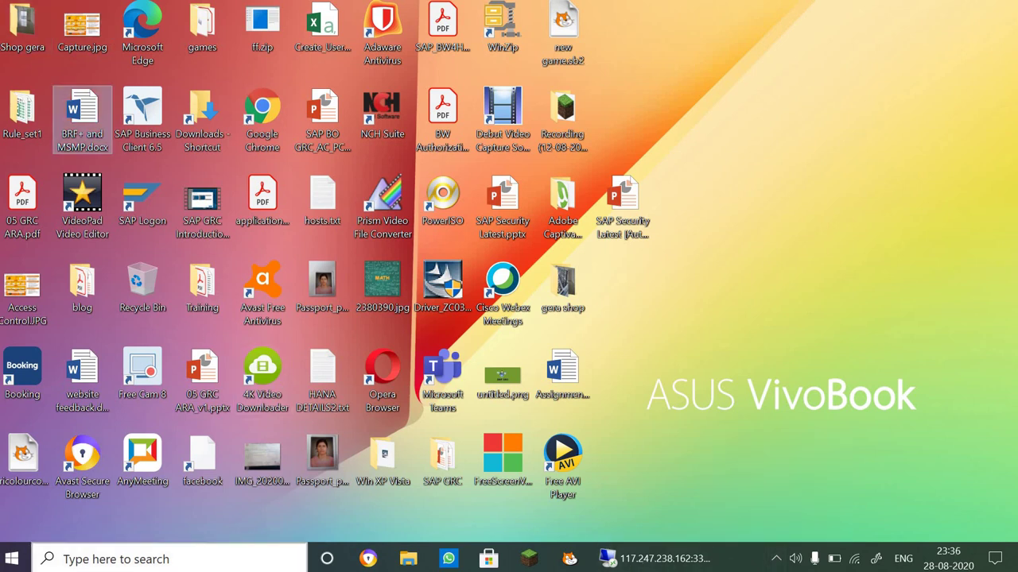